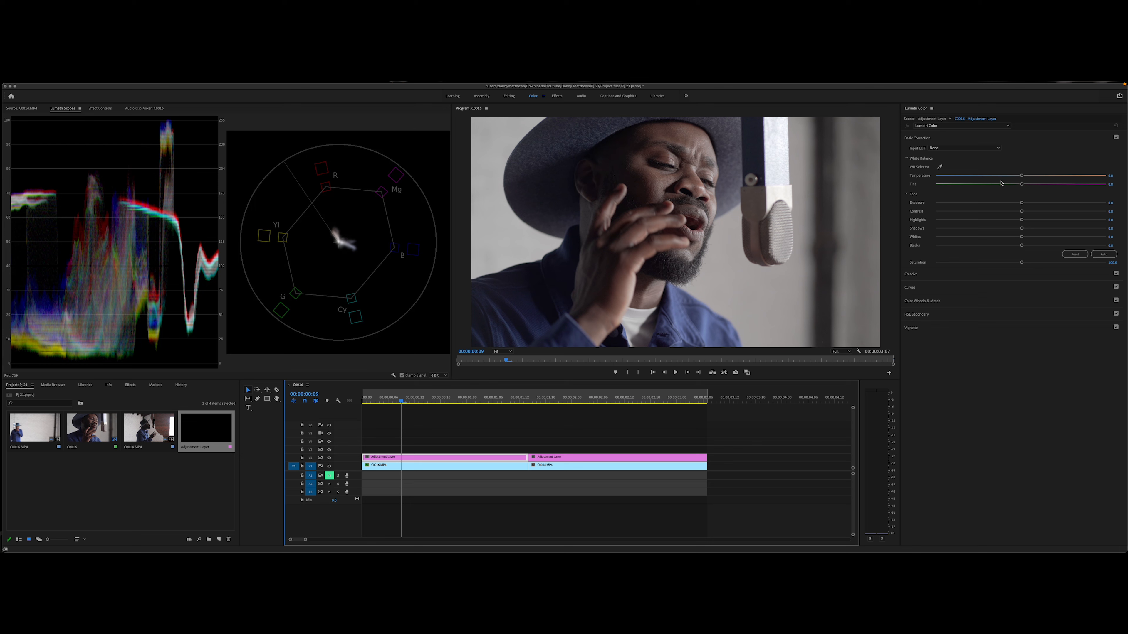
Step: Shift the first clip's adjustment layer slightly toward blue and green, and stack a second adjustment layer above it
{"action": "left_click_drag", "start_coordinate": [1021, 176], "coordinate": [1019, 185]}
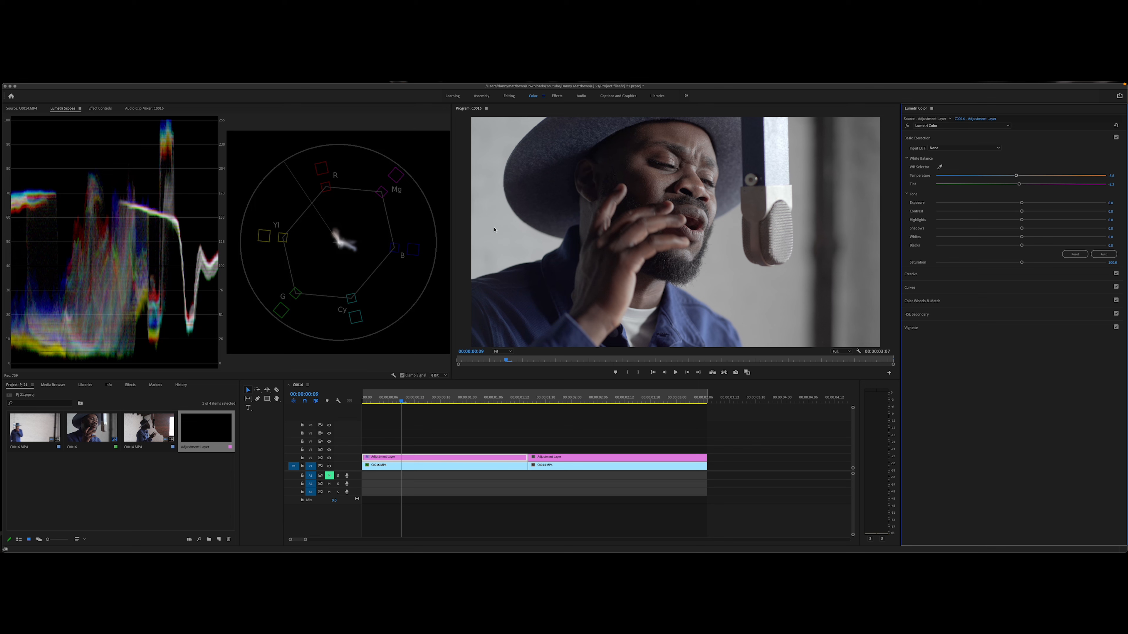
{"action": "left_click", "coordinate": [399, 456]}
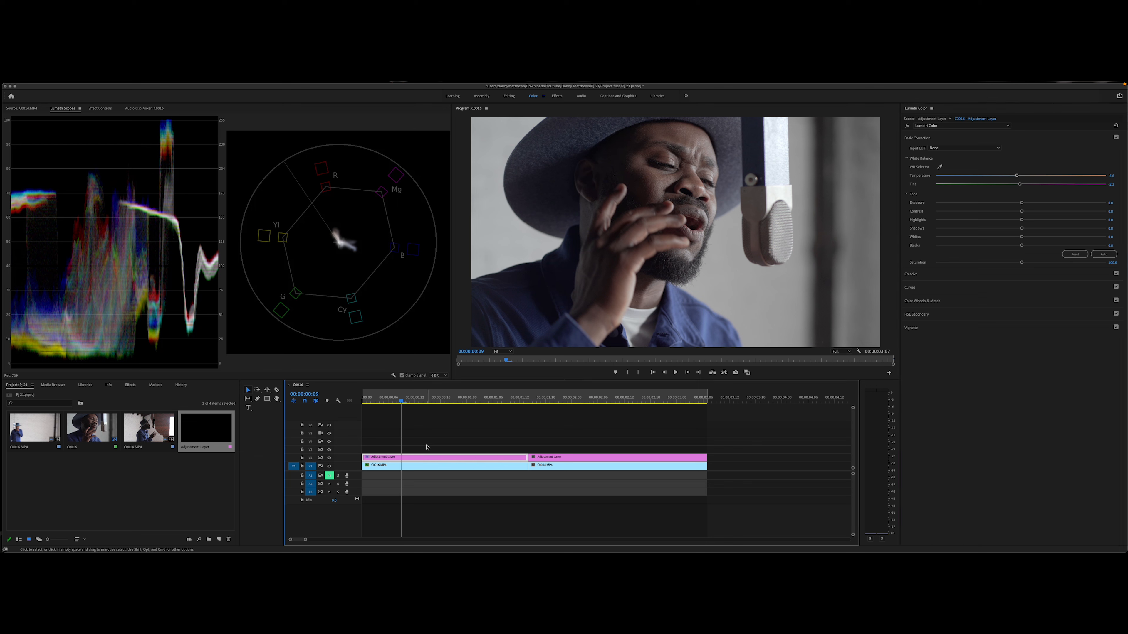
{"action": "left_click_drag", "start_coordinate": [425, 458], "coordinate": [425, 450], "text": "alt"}
Step: Draw a freeform opacity mask on the first clip around the facial skin from the forehead down to the cheek
{"action": "left_click", "coordinate": [100, 108]}
{"action": "left_click", "coordinate": [51, 227]}
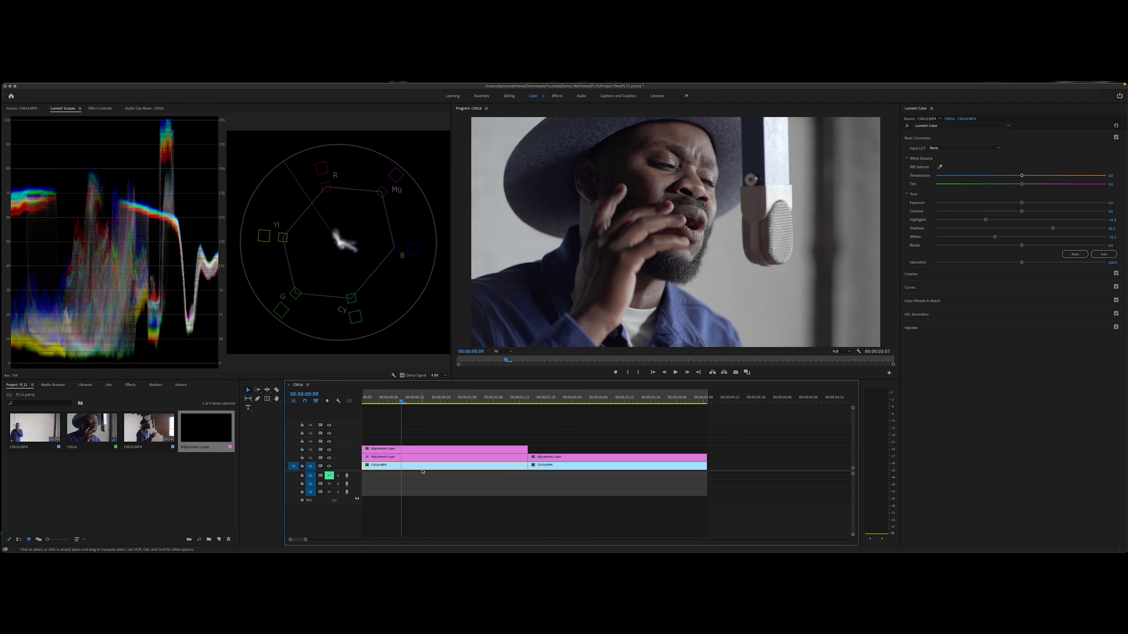
{"action": "left_click", "coordinate": [100, 109]}
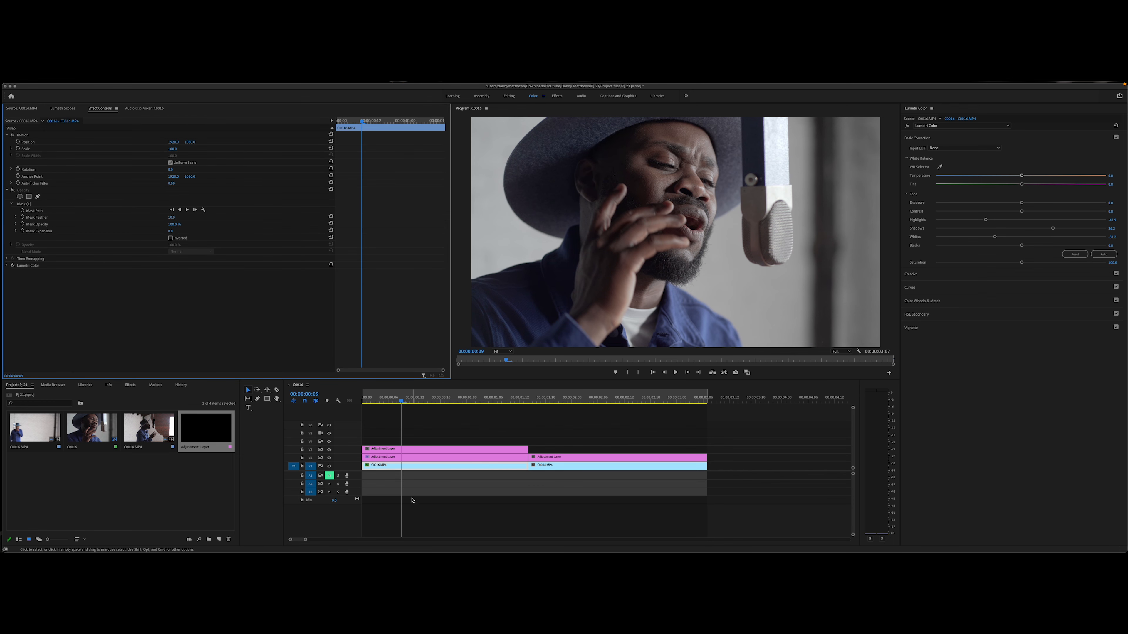
{"action": "left_click", "coordinate": [38, 196]}
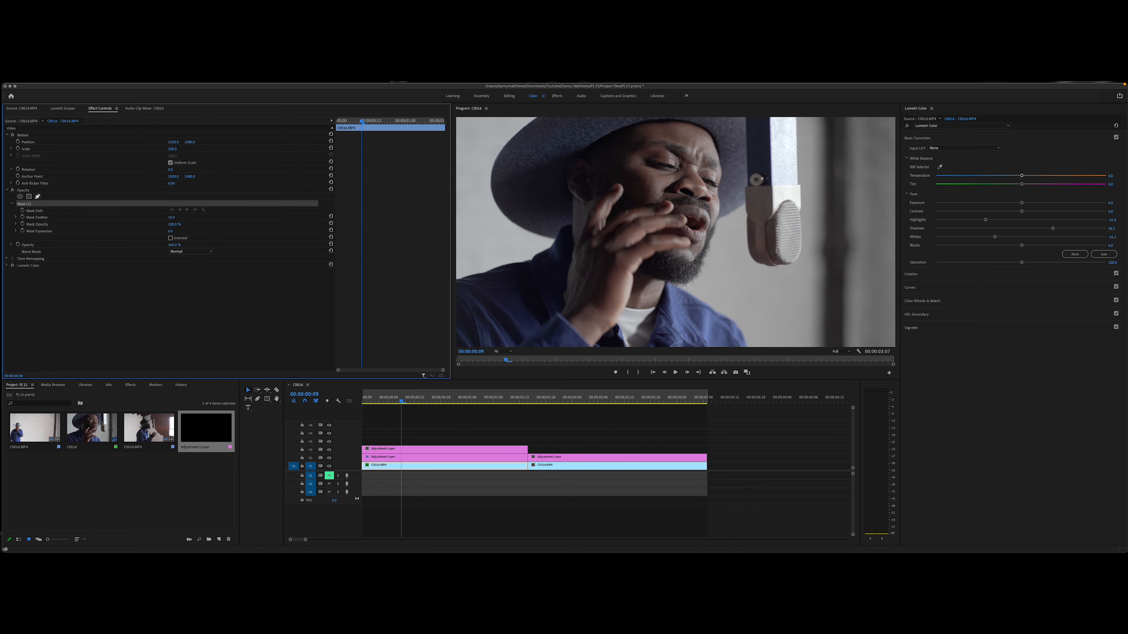
{"action": "left_click", "coordinate": [708, 143]}
{"action": "left_click", "coordinate": [683, 170]}
{"action": "left_click", "coordinate": [643, 179]}
{"action": "left_click", "coordinate": [641, 197]}
{"action": "left_click", "coordinate": [690, 182]}
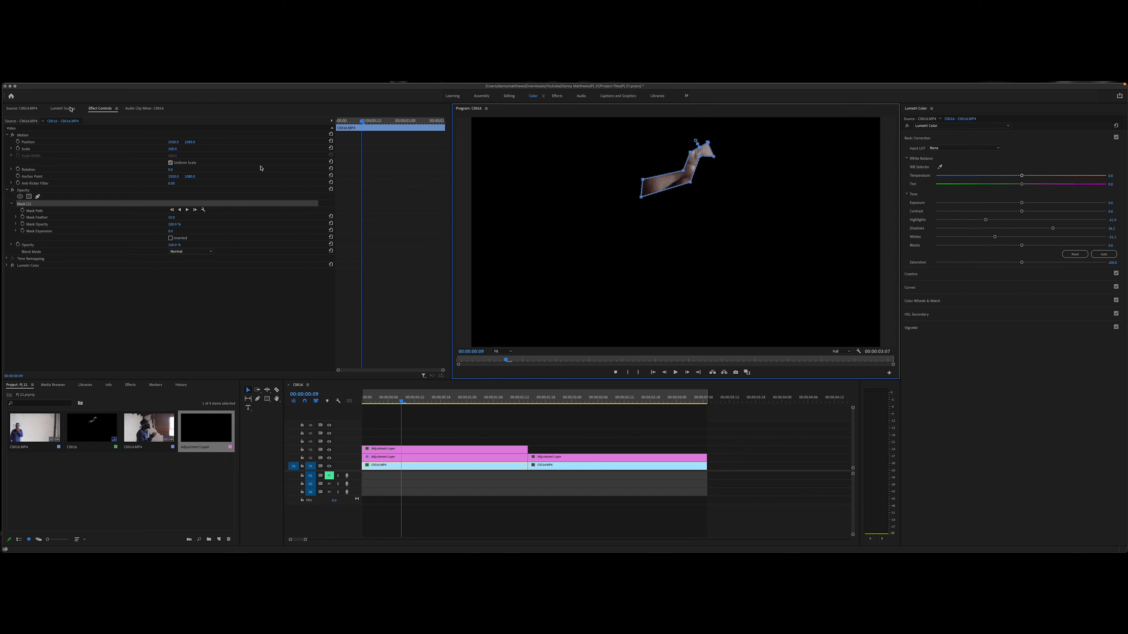
Step: Display the Lumetri Scopes and slightly adjust the Hue vs Hue curve of the second adjustment layer around the skin-tone reds
{"action": "left_click", "coordinate": [63, 108]}
{"action": "left_click", "coordinate": [403, 449]}
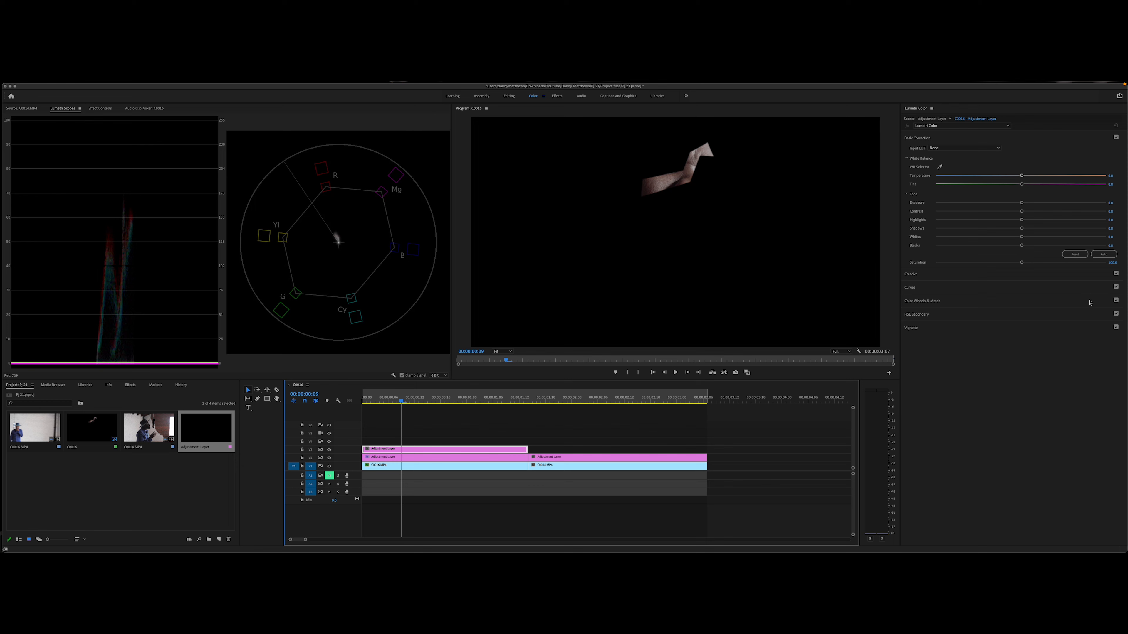
{"action": "left_click", "coordinate": [940, 289]}
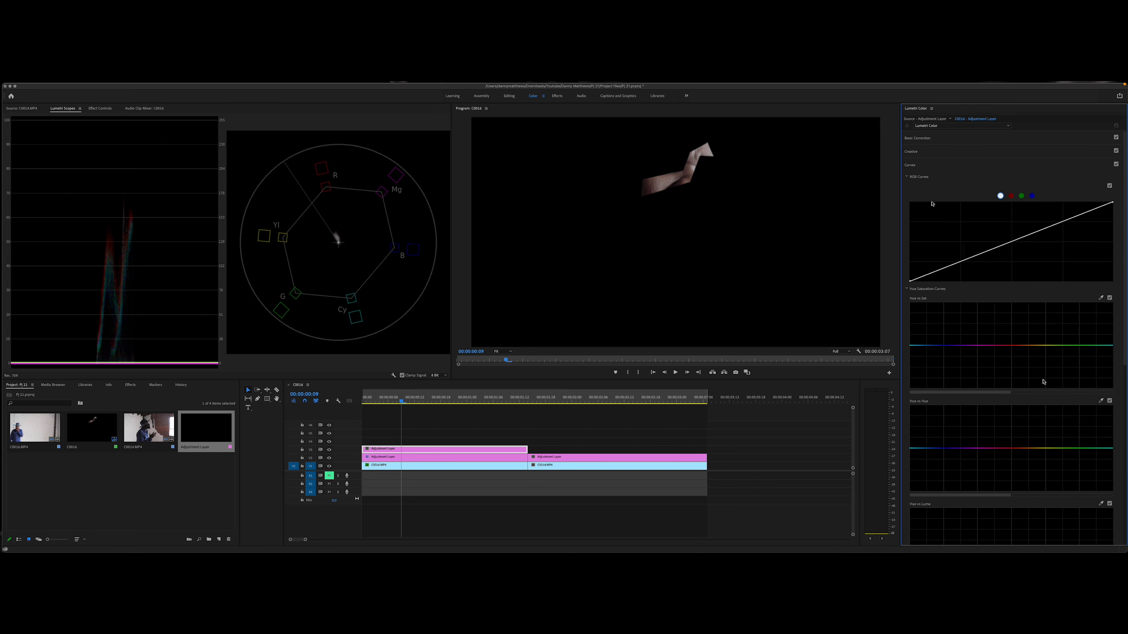
{"action": "left_click", "coordinate": [1022, 449]}
{"action": "left_click_drag", "start_coordinate": [1024, 449], "coordinate": [1024, 451]}
Step: Remove the opacity mask from the first clip so the full frame shows
{"action": "key", "text": "shift+5"}
{"action": "left_click", "coordinate": [953, 167]}
{"action": "left_click", "coordinate": [400, 468]}
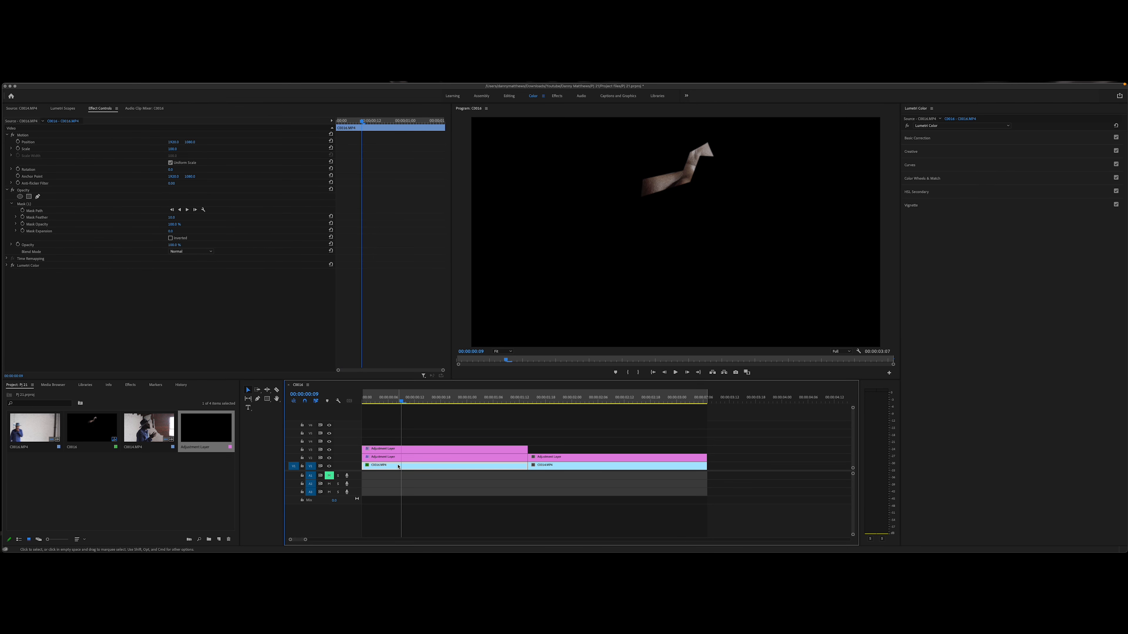
{"action": "left_click", "coordinate": [20, 204]}
{"action": "left_click", "coordinate": [452, 433]}
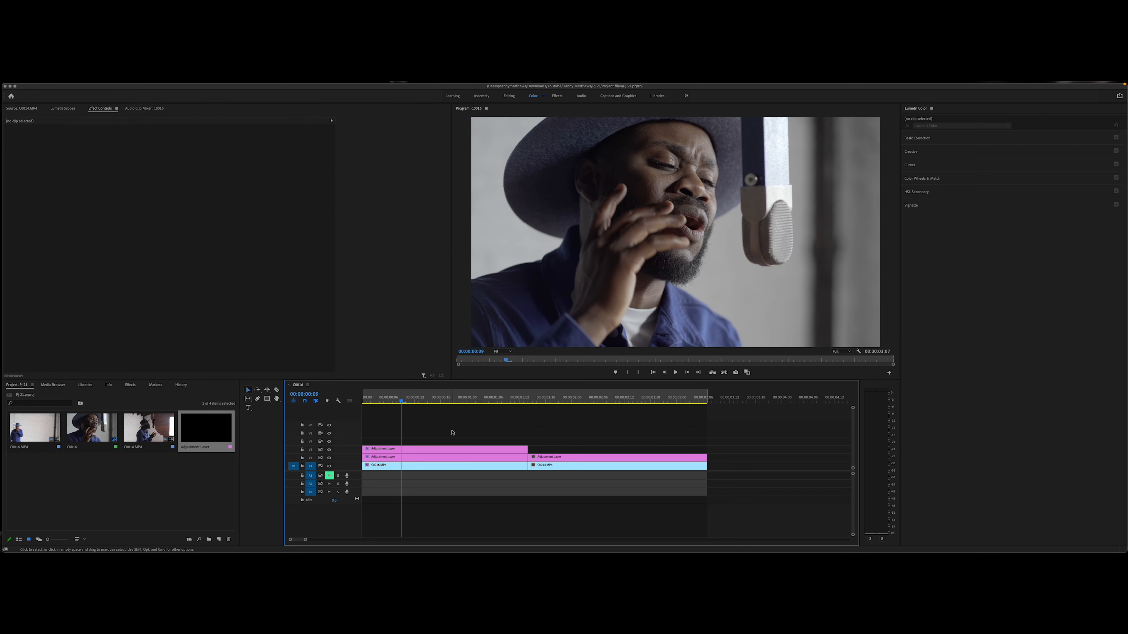
Step: Stack a third adjustment layer above the first clip's other two and remove its existing Lumetri Color effect
{"action": "left_click", "coordinate": [218, 491]}
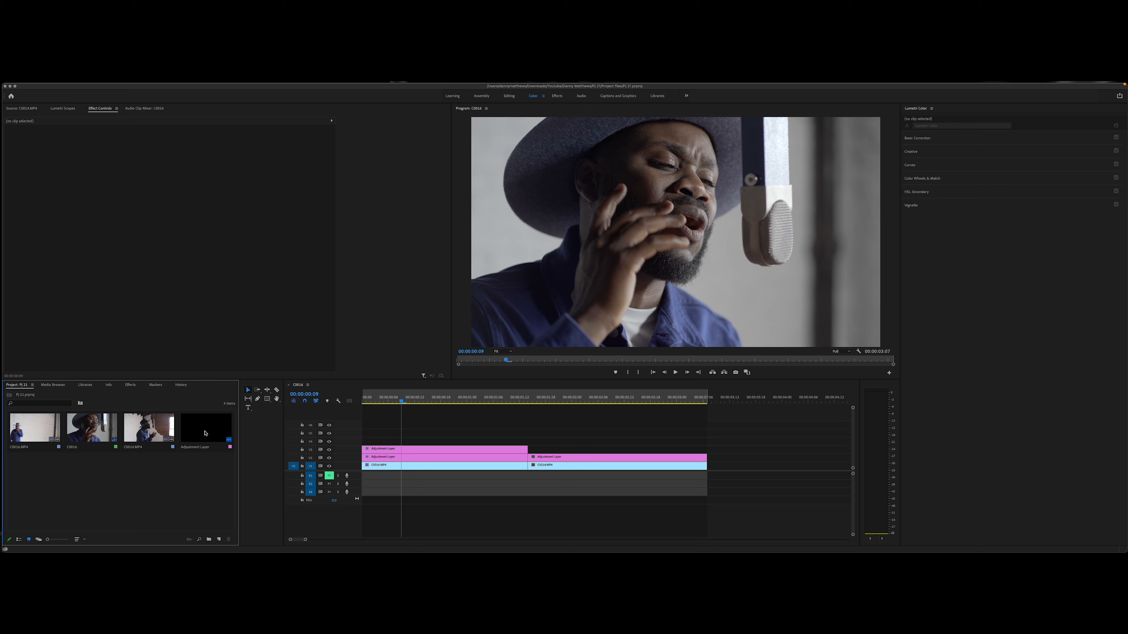
{"action": "left_click_drag", "start_coordinate": [205, 433], "coordinate": [388, 444]}
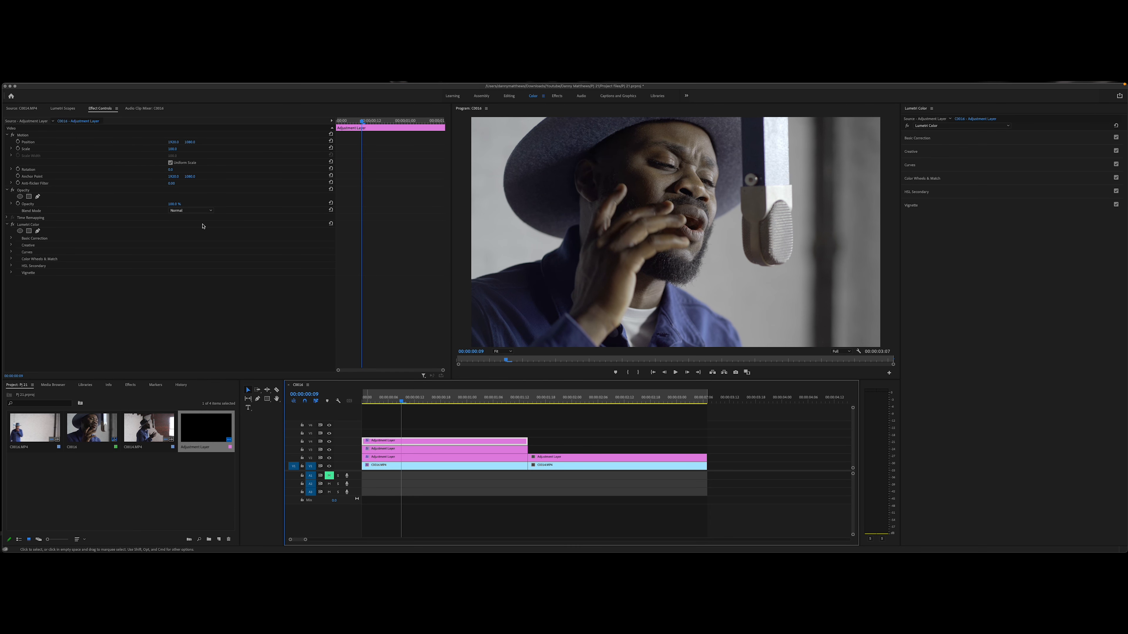
{"action": "left_click", "coordinate": [249, 225]}
{"action": "key", "text": "Delete"}
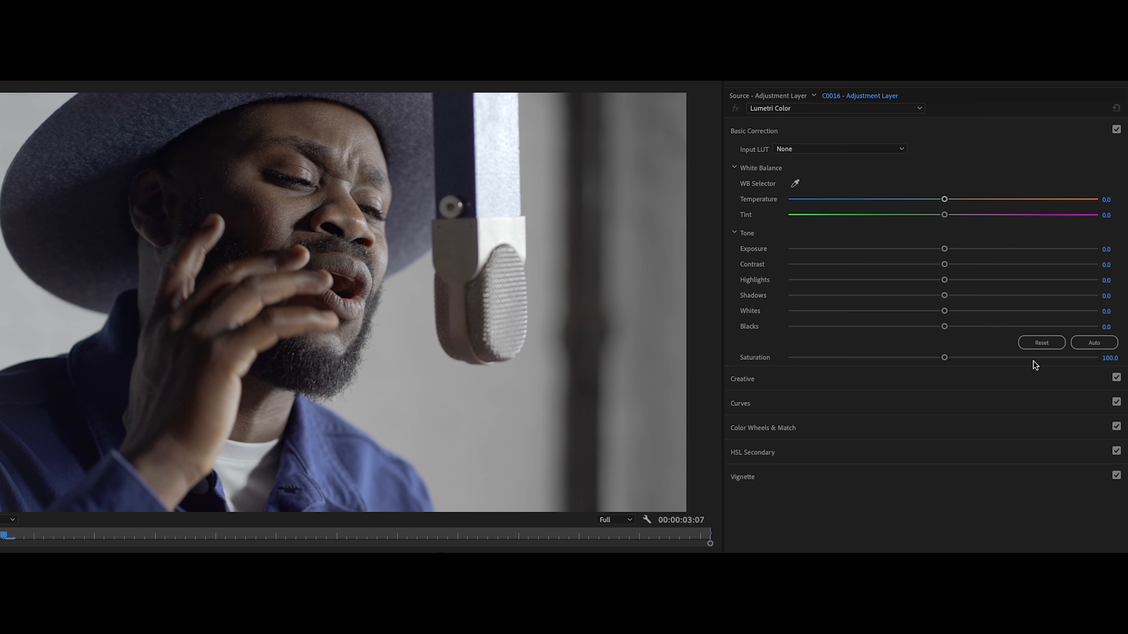
Step: Set the top adjustment layer's saturation to 91.9 and contrast to 15.4, lower shadows, raise highlights and slightly reduce blacks
{"action": "left_click_drag", "start_coordinate": [944, 358], "coordinate": [929, 358]}
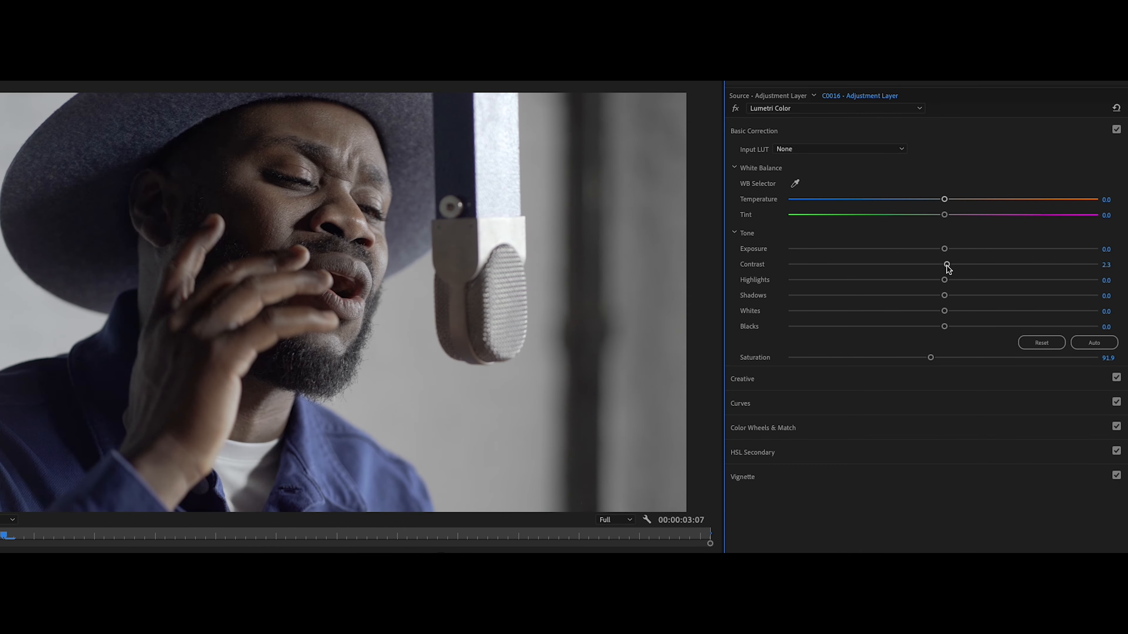
{"action": "left_click_drag", "start_coordinate": [1023, 212], "coordinate": [1029, 212]}
{"action": "left_click_drag", "start_coordinate": [944, 296], "coordinate": [909, 296]}
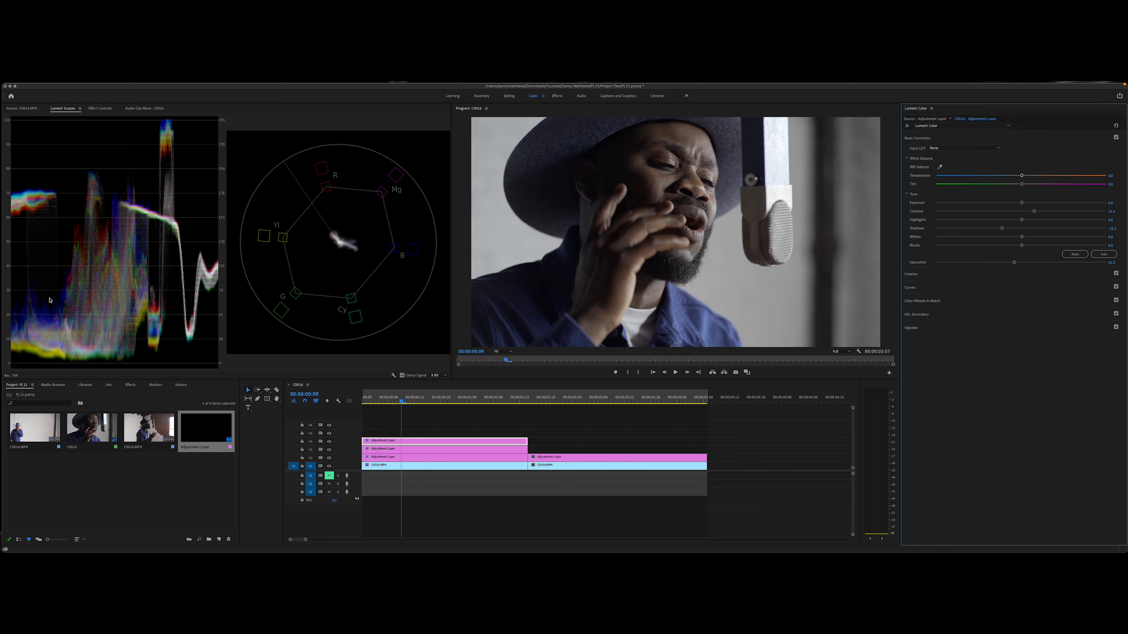
{"action": "left_click_drag", "start_coordinate": [1000, 230], "coordinate": [1029, 223]}
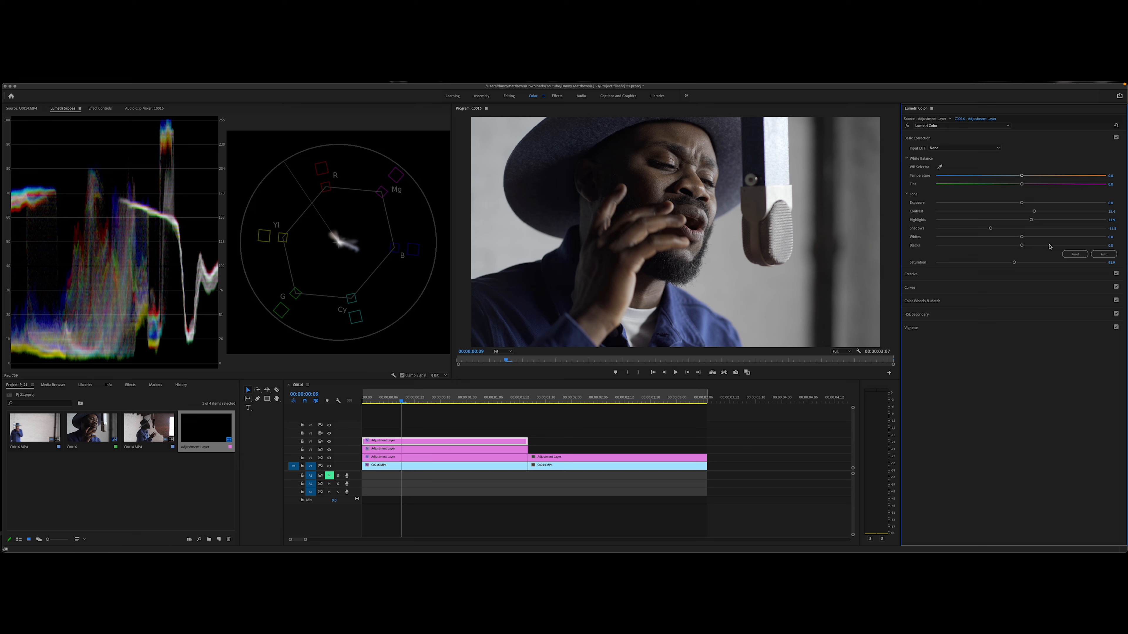
{"action": "scroll", "coordinate": [989, 234], "scroll_direction": "down", "scroll_amount": 4}
{"action": "left_click_drag", "start_coordinate": [1021, 247], "coordinate": [1020, 248]}
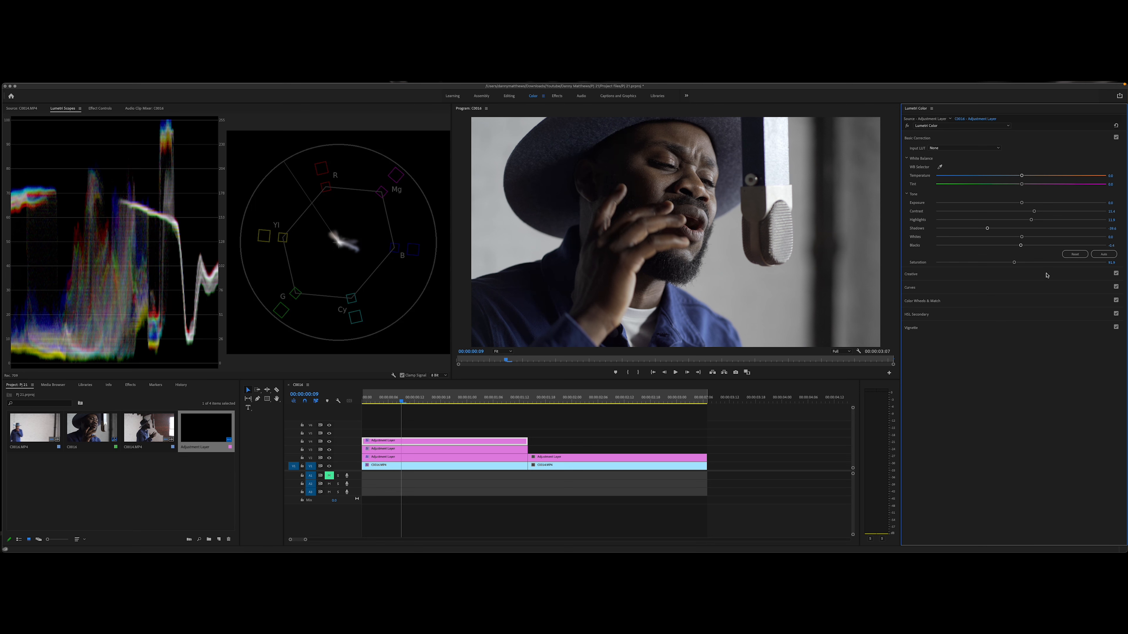
Step: Look over the hue saturation curves and the available creative looks without applying one
{"action": "left_click", "coordinate": [914, 287]}
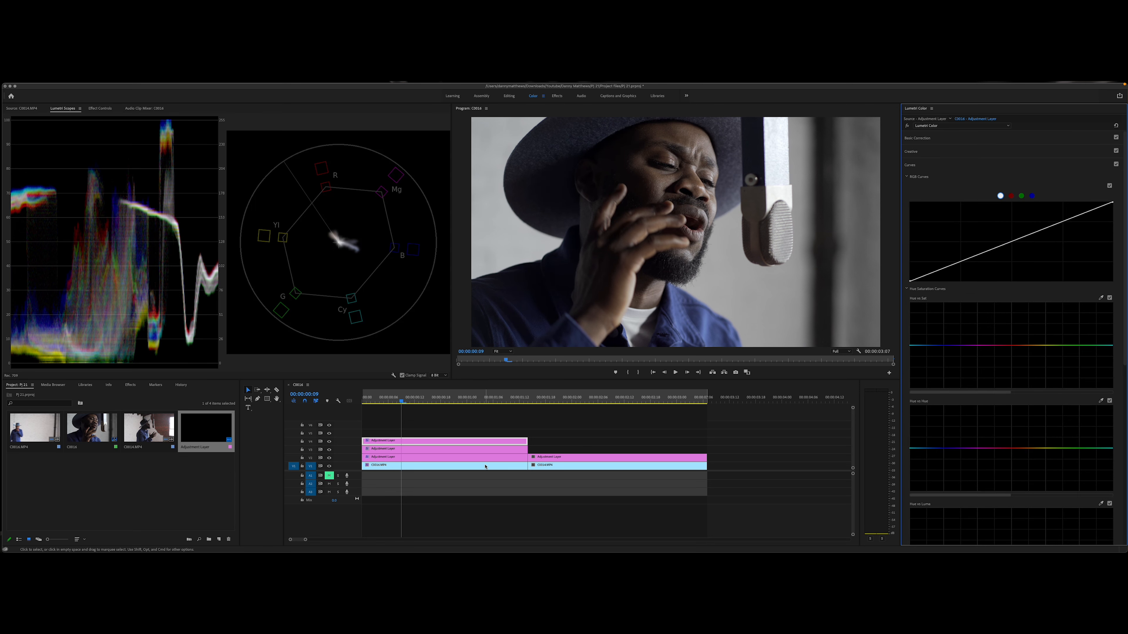
{"action": "scroll", "coordinate": [973, 344], "scroll_direction": "down", "scroll_amount": 4}
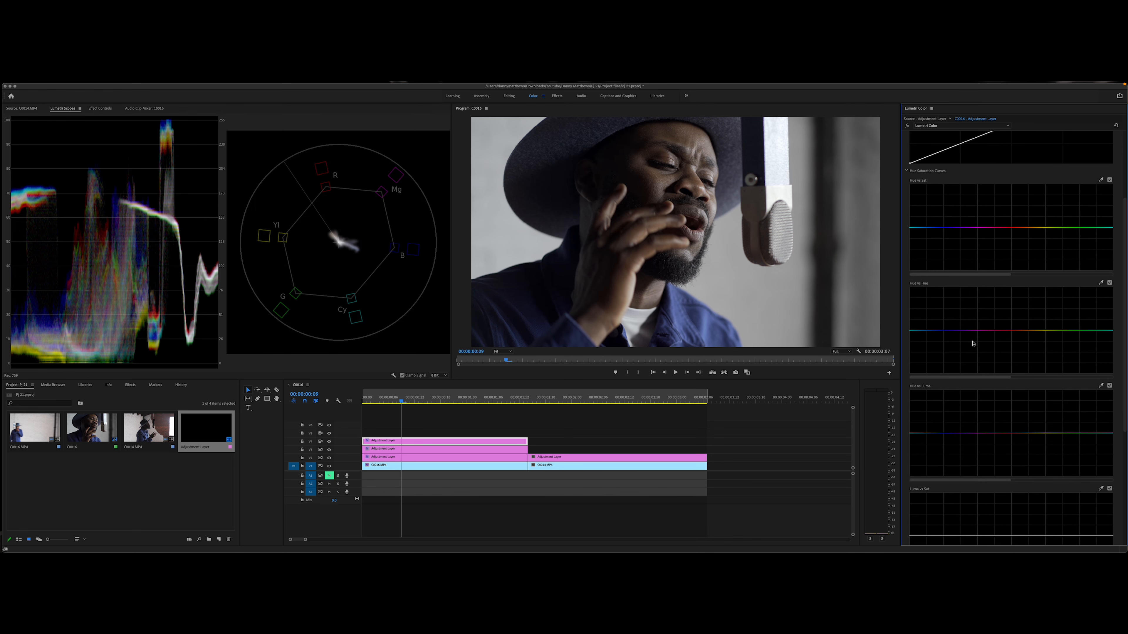
{"action": "scroll", "coordinate": [972, 344], "scroll_direction": "up", "scroll_amount": 4}
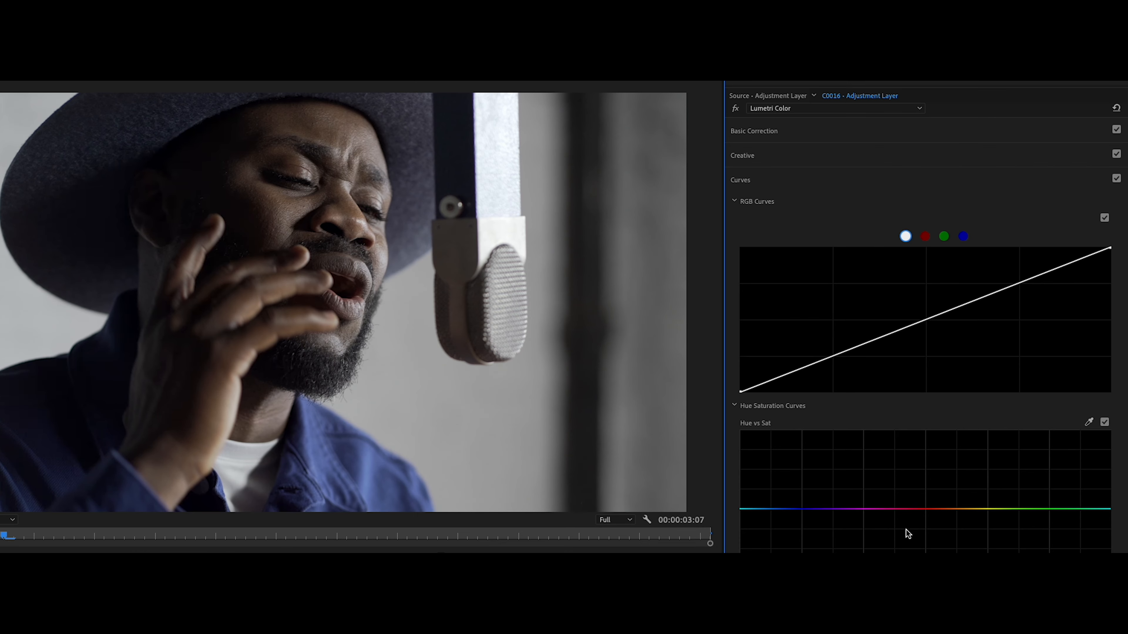
{"action": "left_click", "coordinate": [770, 178]}
{"action": "left_click", "coordinate": [771, 162]}
{"action": "left_click", "coordinate": [851, 174]}
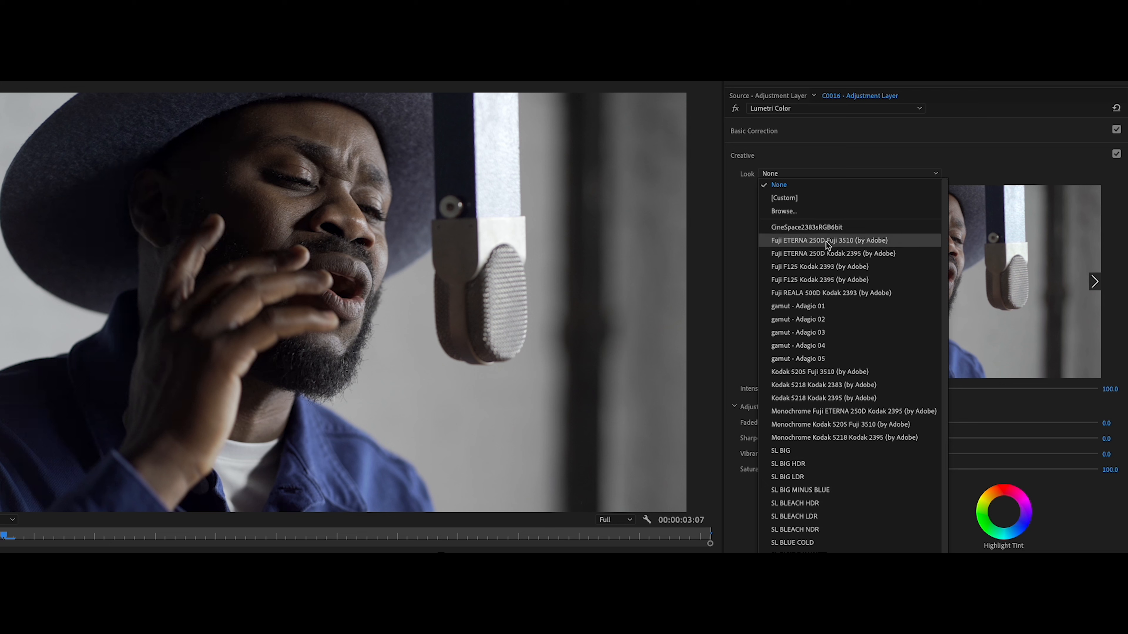
{"action": "left_click", "coordinate": [777, 174]}
{"action": "left_click", "coordinate": [774, 159]}
Step: Shift the blues toward teal on the Hue vs Hue curve, bounding the blue range with points and raising its middle
{"action": "left_click", "coordinate": [787, 184]}
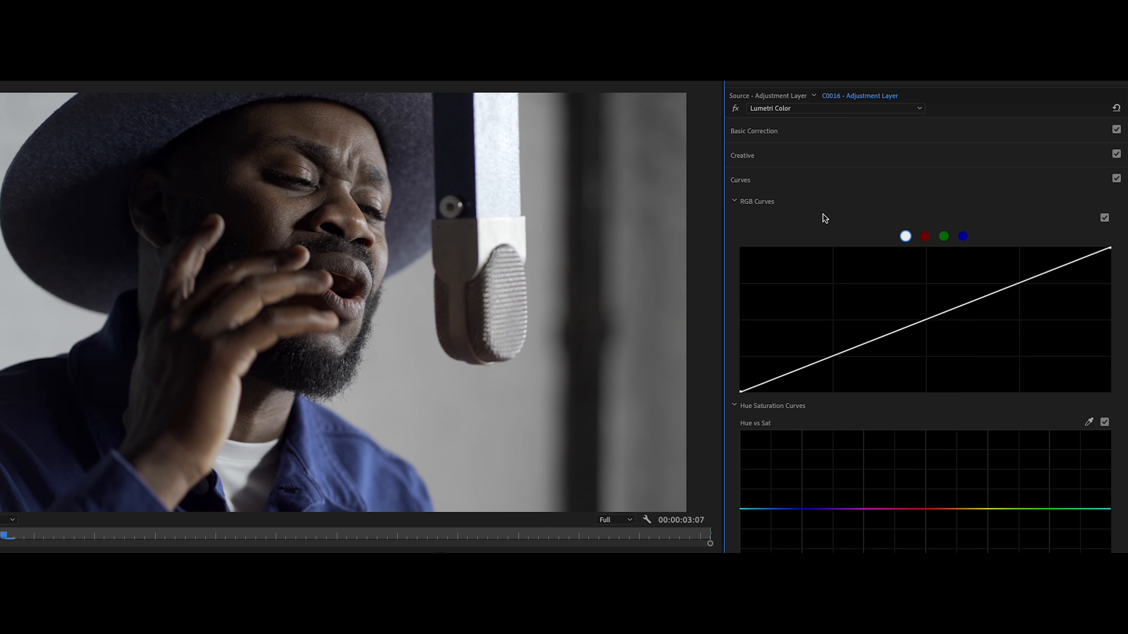
{"action": "scroll", "coordinate": [925, 337], "scroll_direction": "down", "scroll_amount": 2}
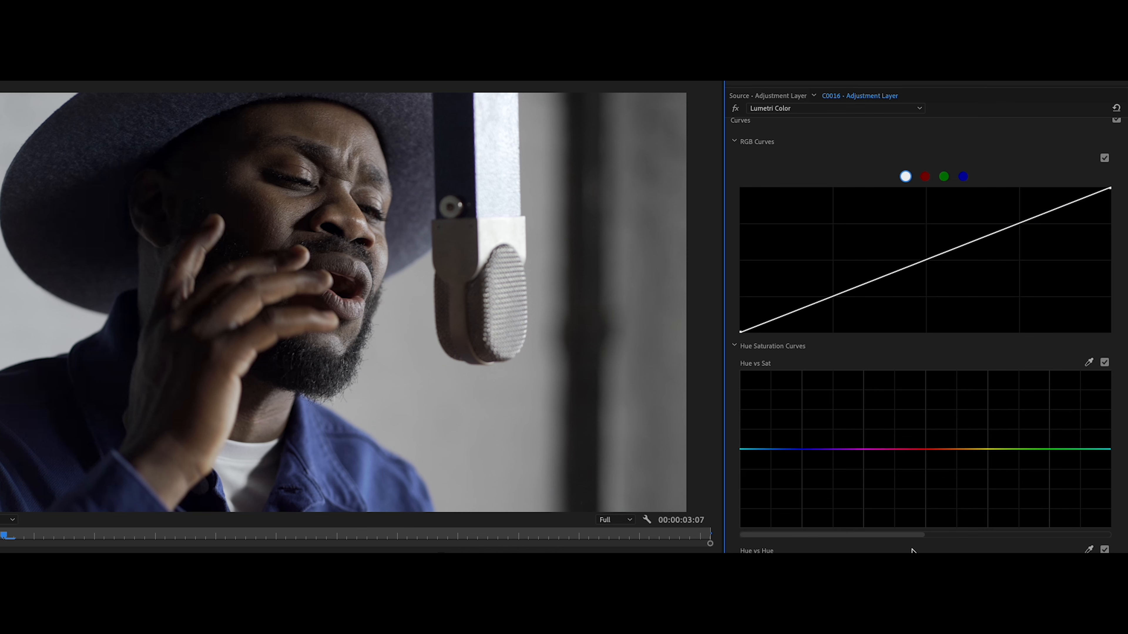
{"action": "scroll", "coordinate": [894, 510], "scroll_direction": "down", "scroll_amount": 2}
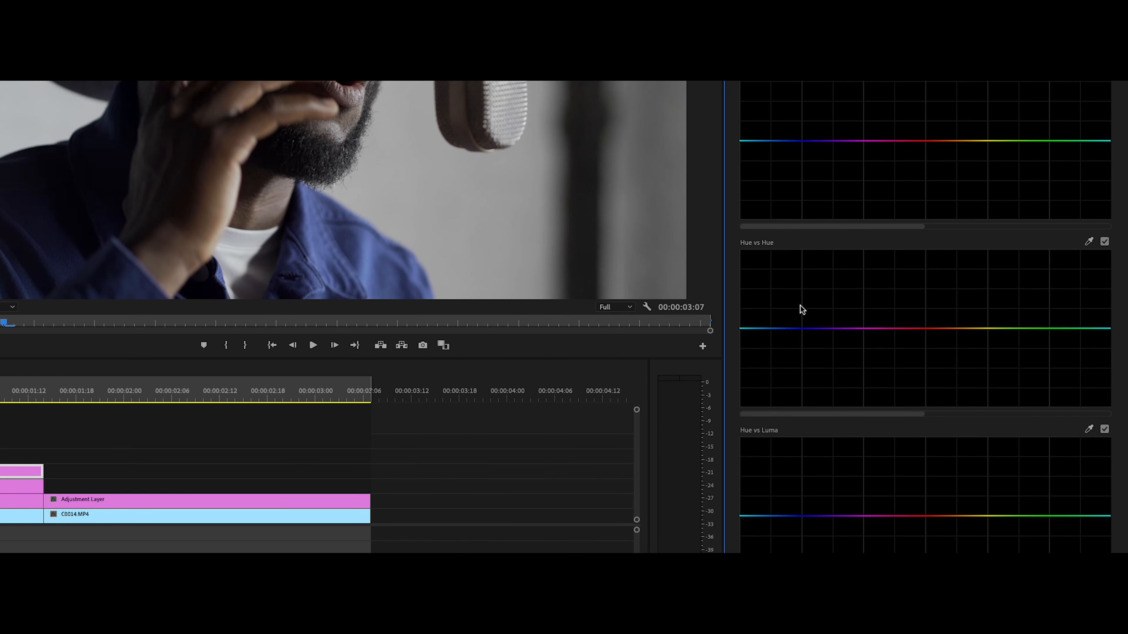
{"action": "left_click_drag", "start_coordinate": [851, 415], "coordinate": [944, 422]}
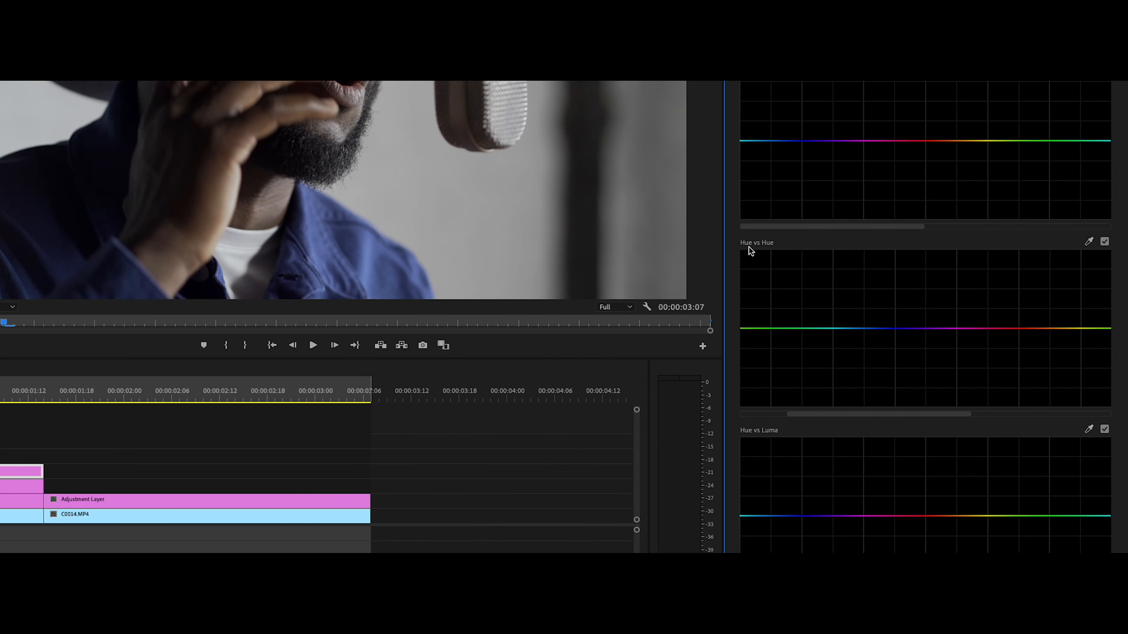
{"action": "left_click", "coordinate": [806, 328]}
{"action": "left_click", "coordinate": [921, 329]}
{"action": "left_click", "coordinate": [858, 329]}
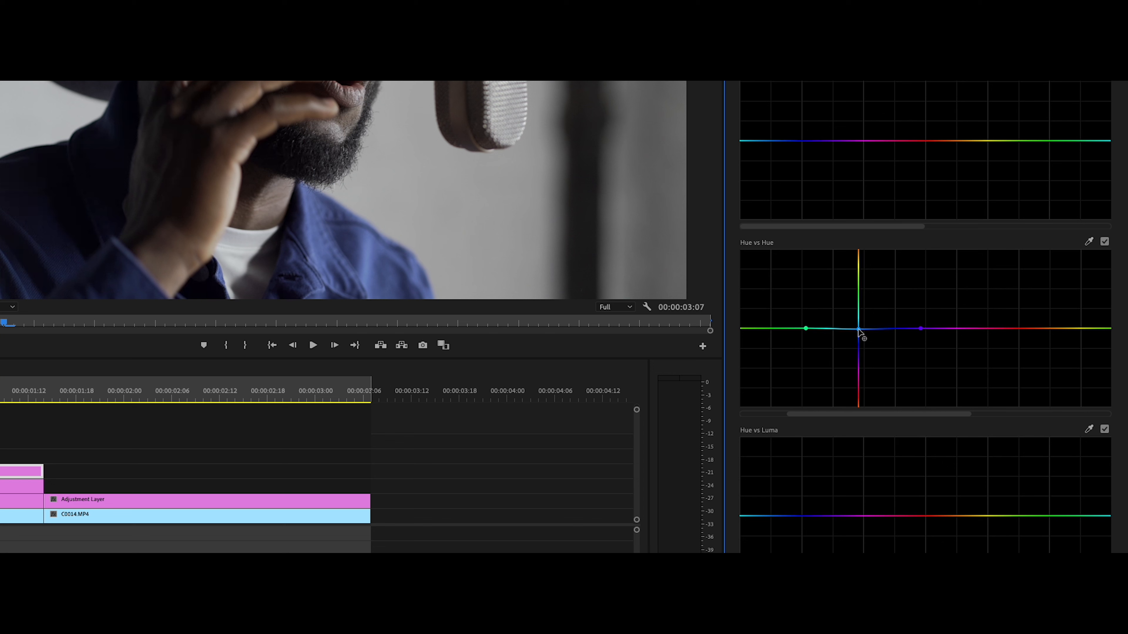
{"action": "left_click_drag", "start_coordinate": [859, 329], "coordinate": [858, 310]}
{"action": "mouse_move", "coordinate": [997, 364]}
{"action": "left_mouse_down"}
{"action": "mouse_move", "coordinate": [1013, 352]}
{"action": "mouse_move", "coordinate": [979, 362]}
{"action": "left_mouse_up"}
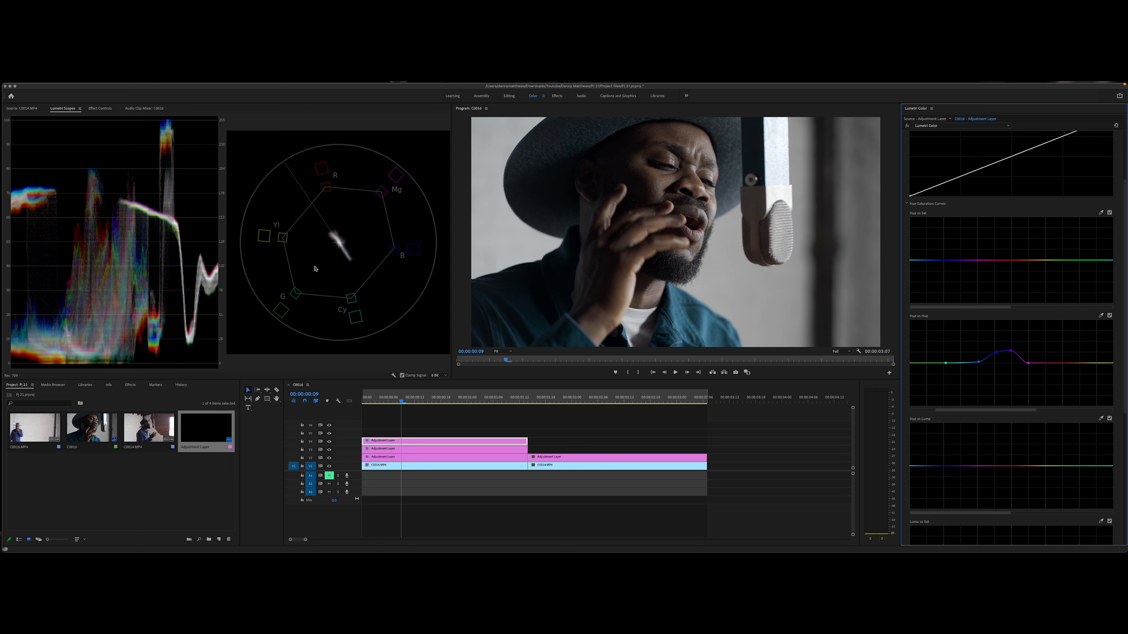
Step: Toggle the top layer's Lumetri Color effect off and on to compare before and after
{"action": "left_click", "coordinate": [906, 127]}
{"action": "left_click", "coordinate": [905, 127]}
{"action": "left_click", "coordinate": [906, 127]}
{"action": "left_click", "coordinate": [906, 127]}
Step: Shape the master RGB curve by lowering the shadows, anchoring the midtones near neutral and pulling the white point slightly inward
{"action": "scroll", "coordinate": [917, 189], "scroll_direction": "up", "scroll_amount": 3}
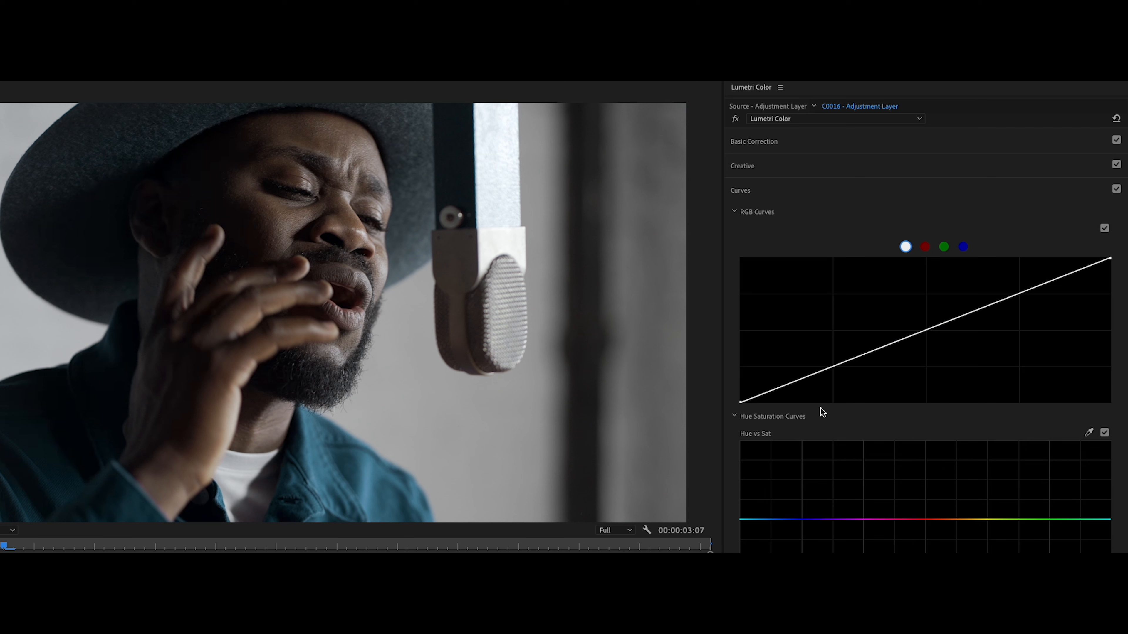
{"action": "left_click", "coordinate": [834, 368]}
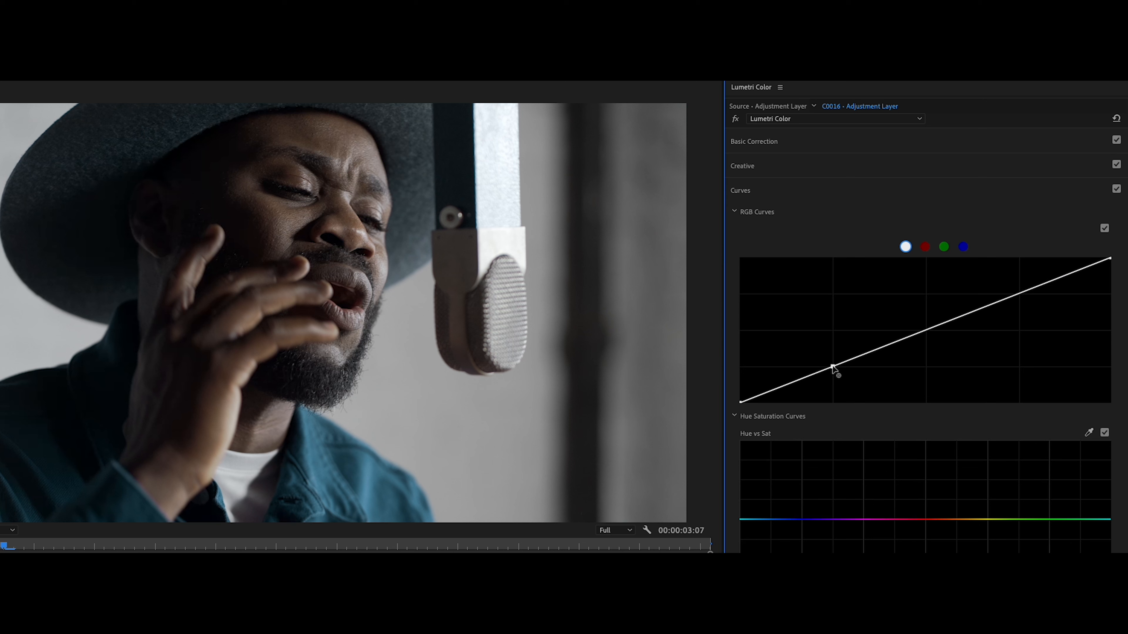
{"action": "left_click_drag", "start_coordinate": [834, 368], "coordinate": [835, 371]}
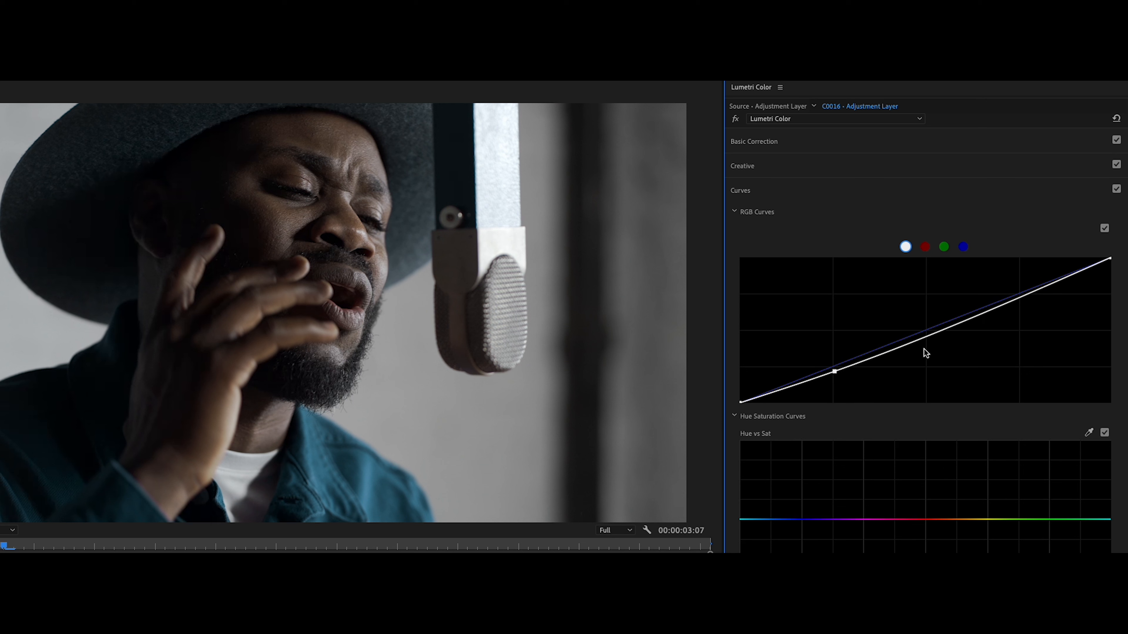
{"action": "left_click_drag", "start_coordinate": [927, 336], "coordinate": [927, 329]}
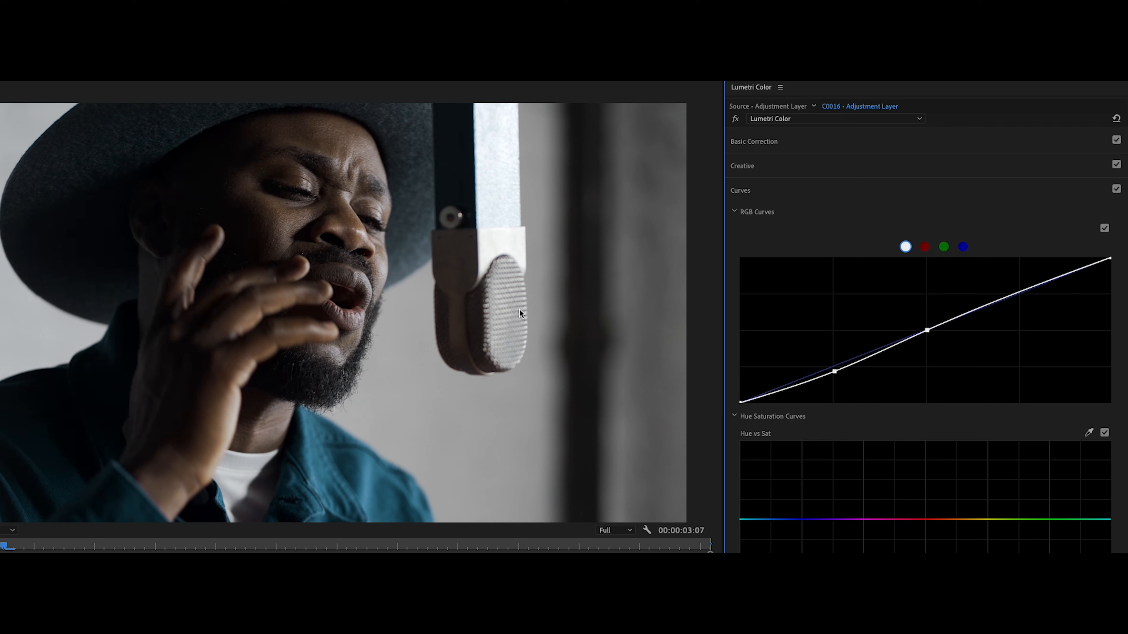
{"action": "left_click_drag", "start_coordinate": [1110, 258], "coordinate": [1100, 257]}
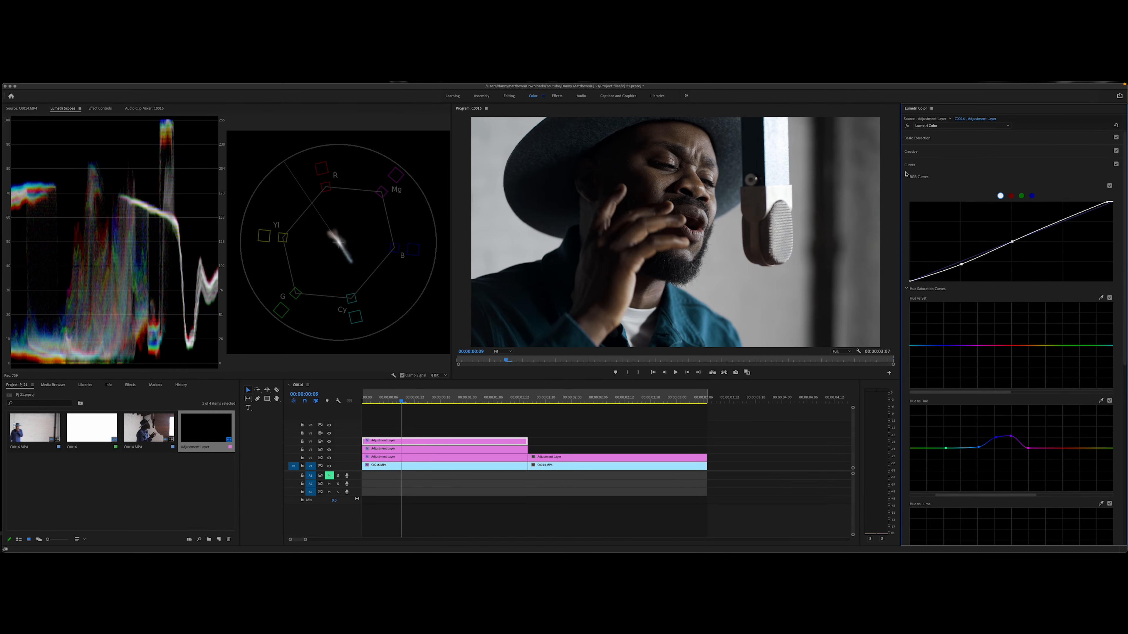
{"action": "left_click", "coordinate": [754, 193]}
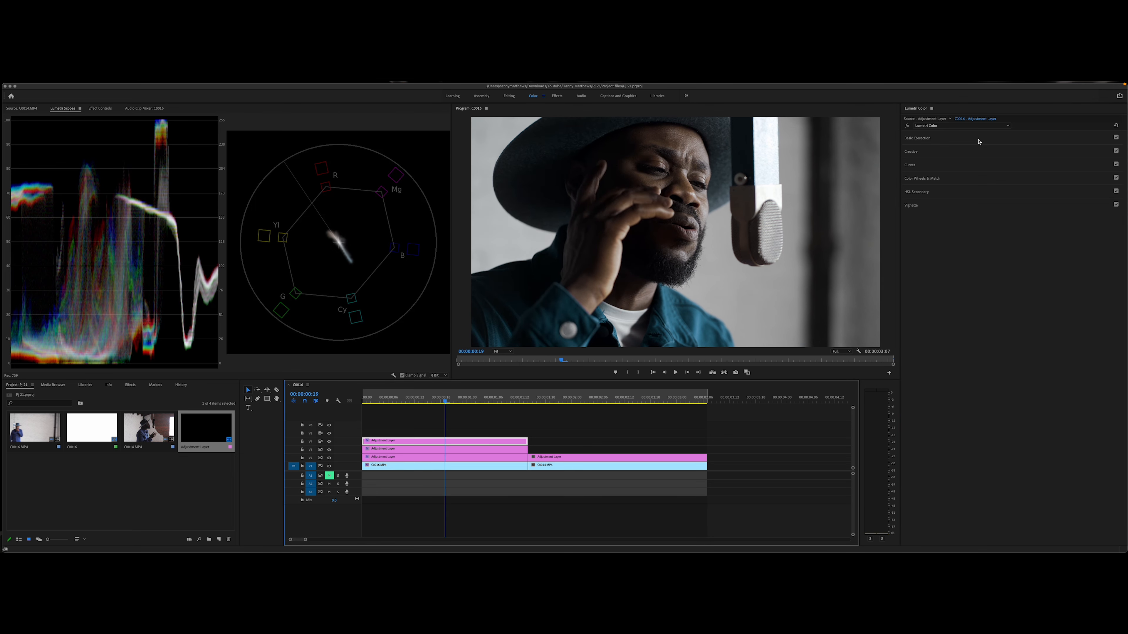
Step: Raise the Sharpen amount slightly in the top adjustment layer's Creative adjustments
{"action": "left_click", "coordinate": [935, 142]}
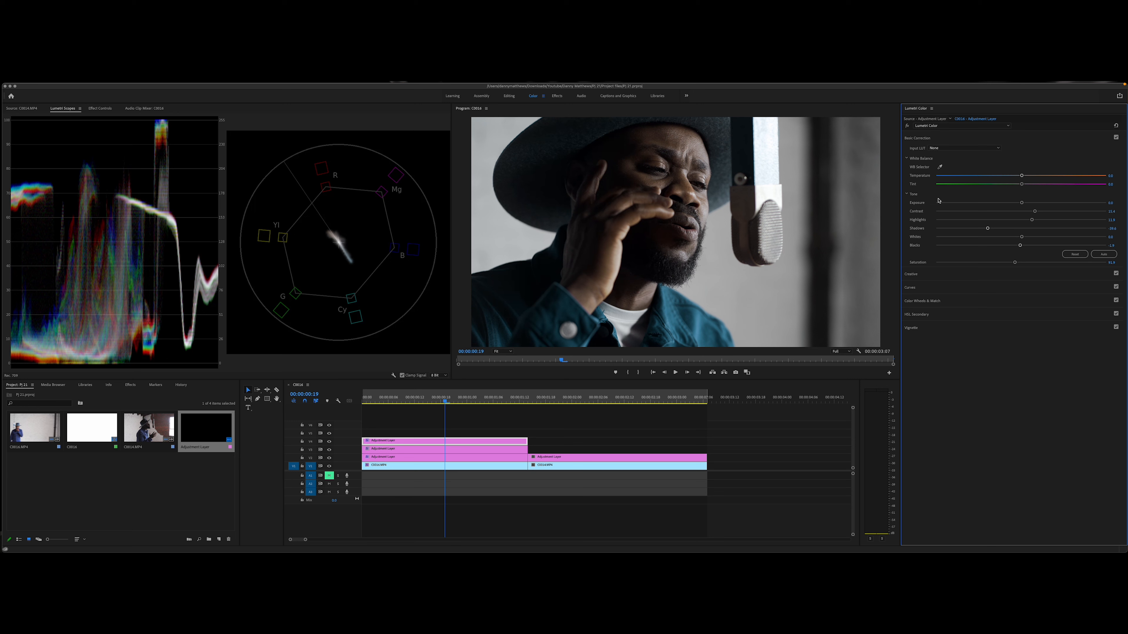
{"action": "left_click", "coordinate": [922, 137]}
{"action": "left_click", "coordinate": [925, 151]}
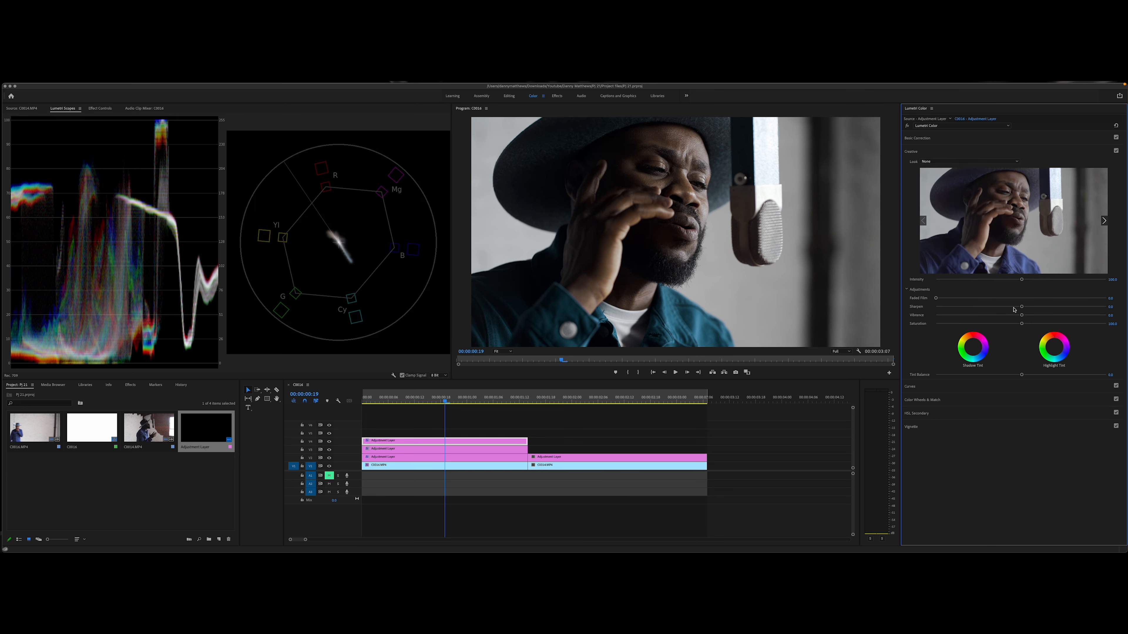
{"action": "left_click_drag", "start_coordinate": [1022, 307], "coordinate": [1025, 308]}
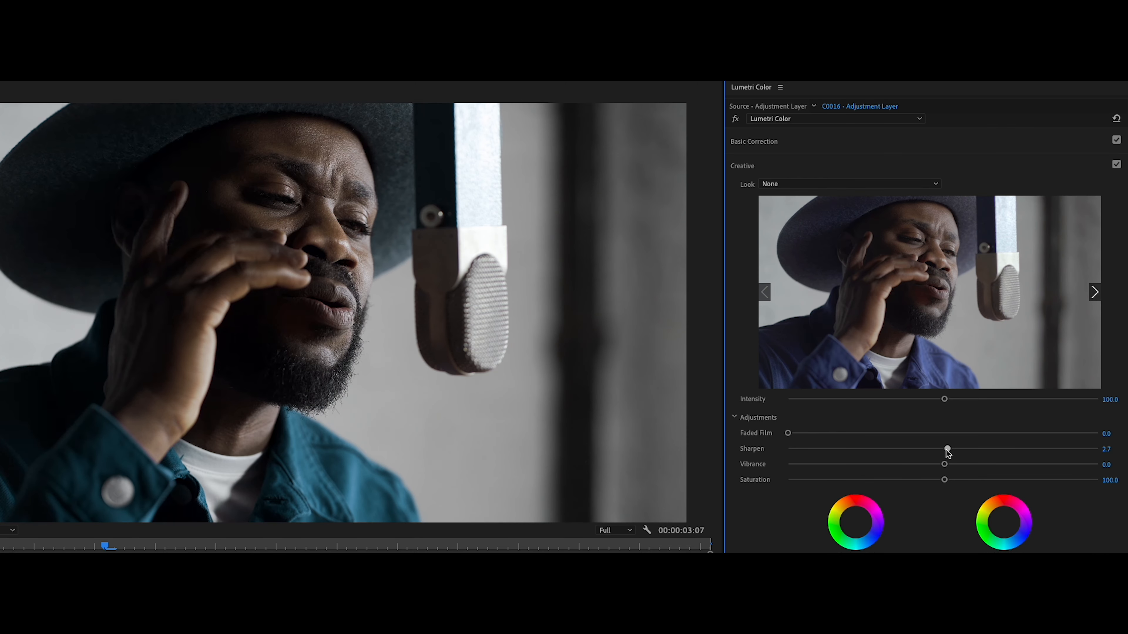
{"action": "left_click_drag", "start_coordinate": [954, 451], "coordinate": [965, 451]}
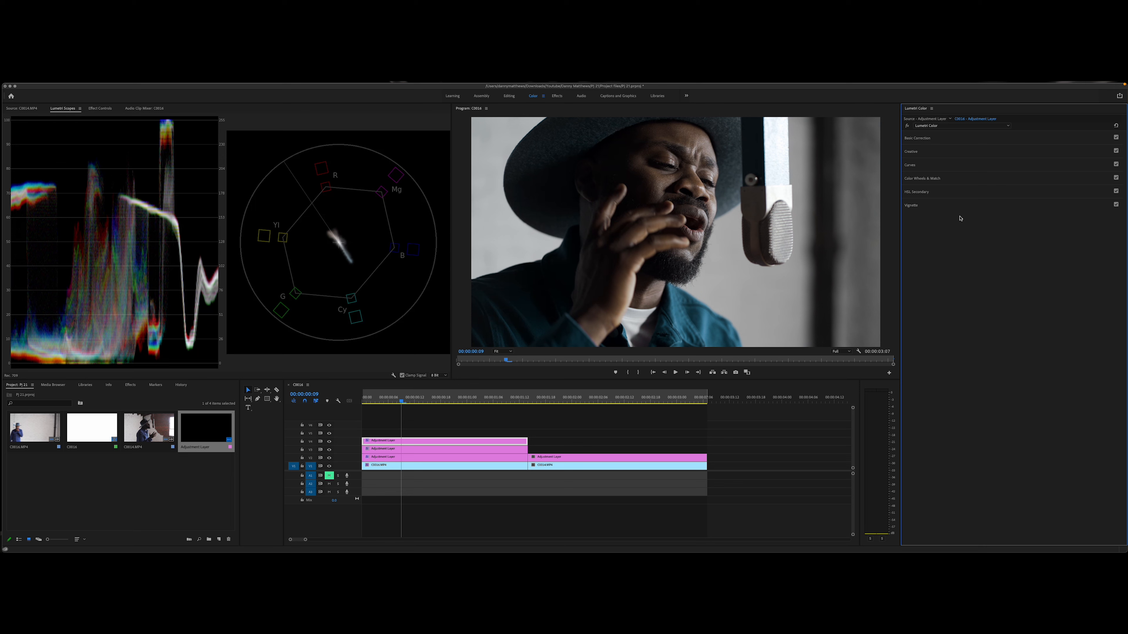
Step: Review each grading stage by hiding the three adjustment layer tracks and showing them again one by one from the lowest up
{"action": "left_click_drag", "start_coordinate": [402, 403], "coordinate": [475, 404]}
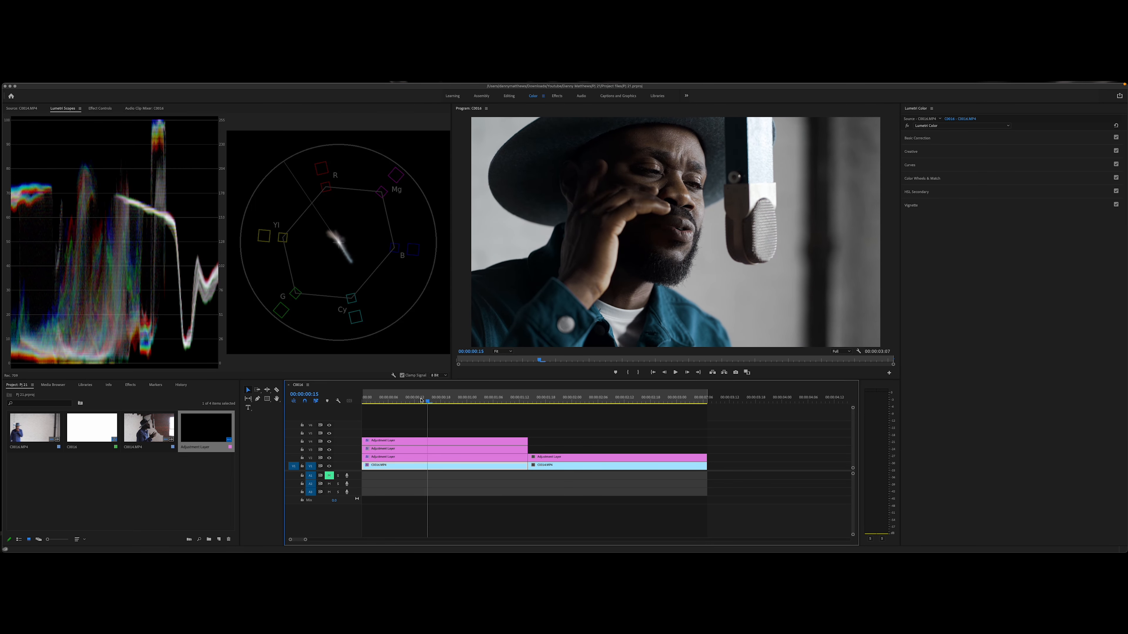
{"action": "left_click", "coordinate": [907, 128]}
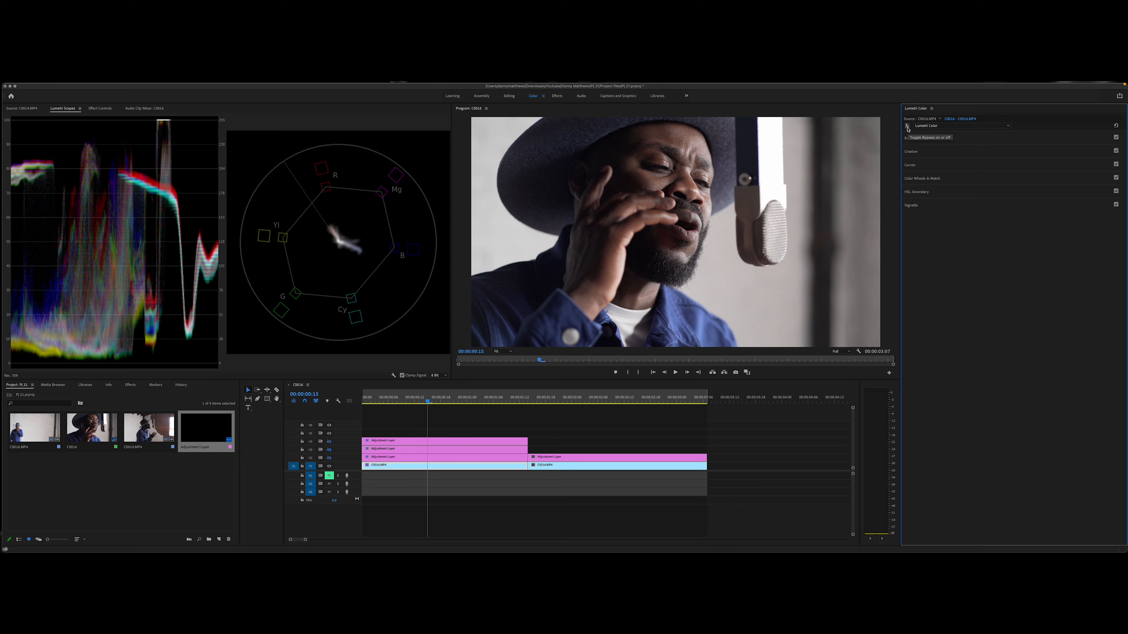
{"action": "left_click", "coordinate": [907, 126]}
{"action": "left_click", "coordinate": [407, 461]}
{"action": "left_click", "coordinate": [329, 458]}
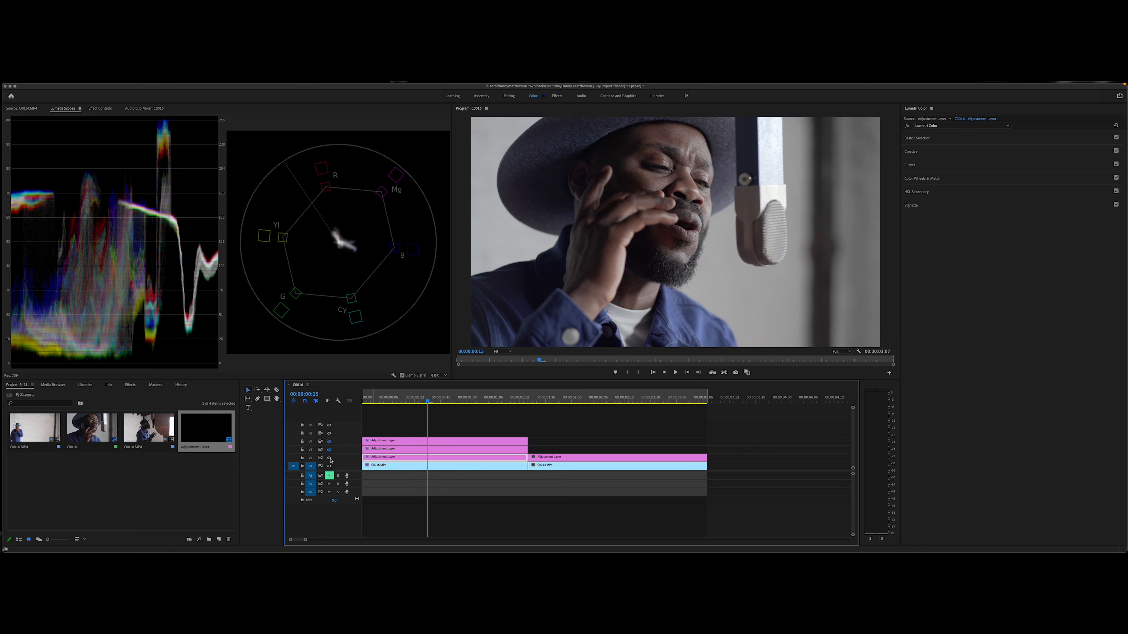
{"action": "left_click", "coordinate": [330, 450]}
{"action": "left_click", "coordinate": [329, 443]}
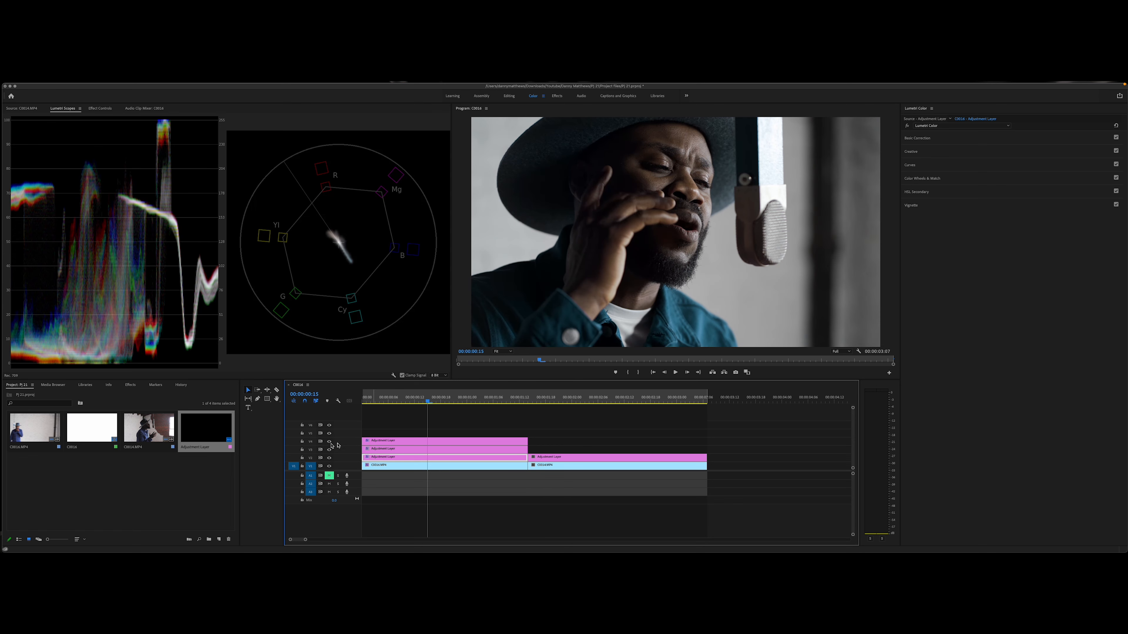
Step: Temporarily hide the middle and lowest adjustment layer tracks to judge the top layer's look without the corrections beneath it
{"action": "left_click", "coordinate": [497, 443]}
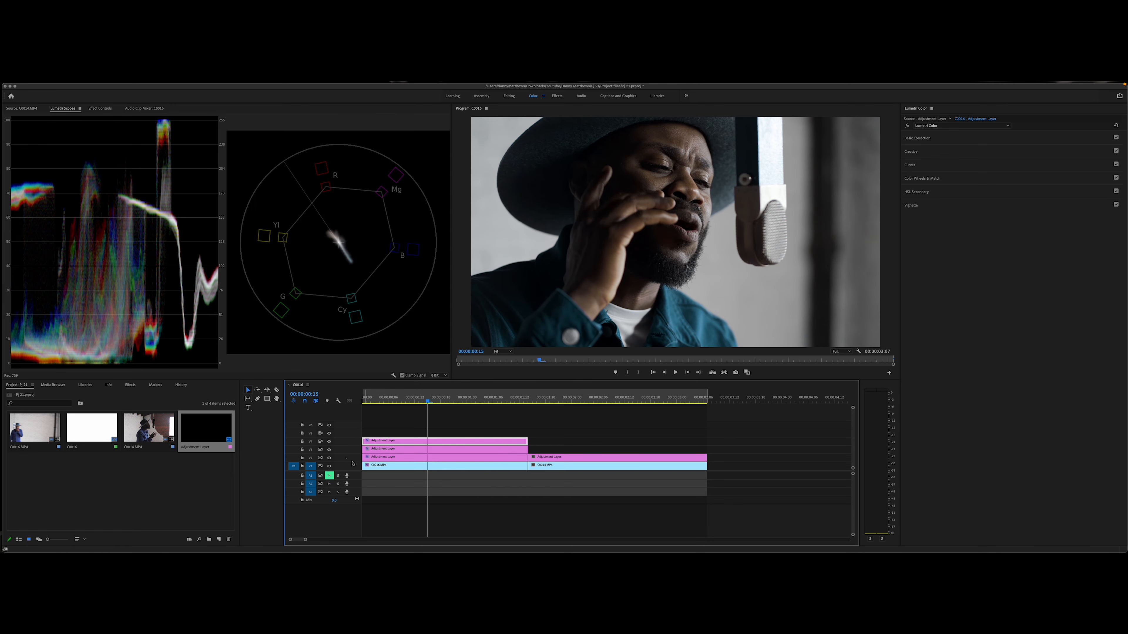
{"action": "left_click", "coordinate": [329, 450]}
{"action": "left_click", "coordinate": [329, 458]}
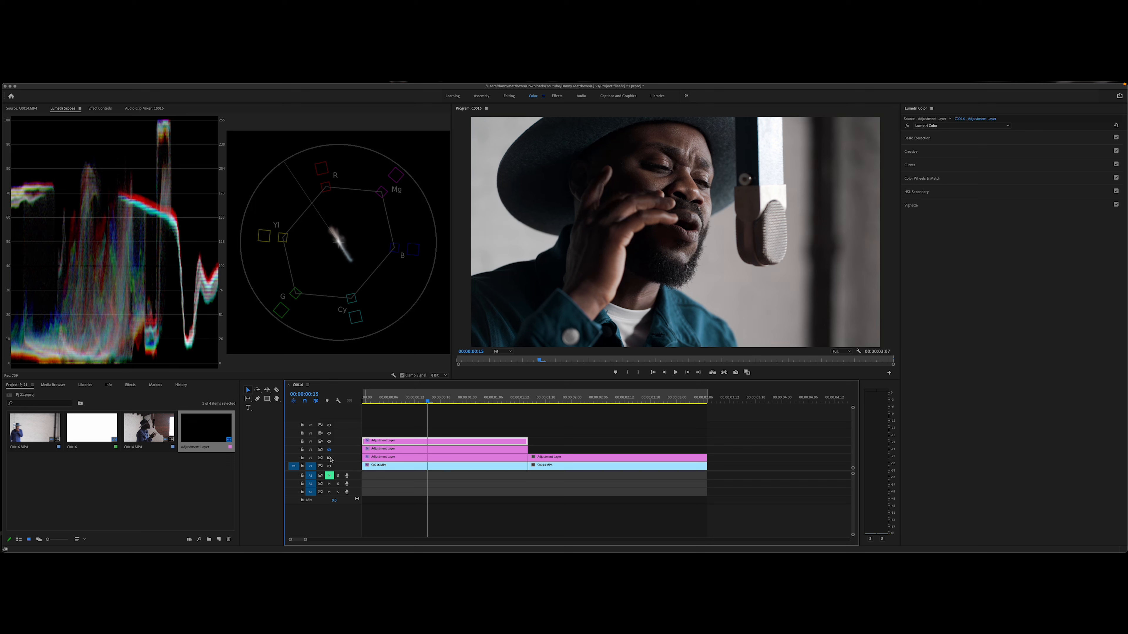
Step: Compare the graded close-up with the second clip's wide shot by moving the playhead between them
{"action": "left_click", "coordinate": [480, 425]}
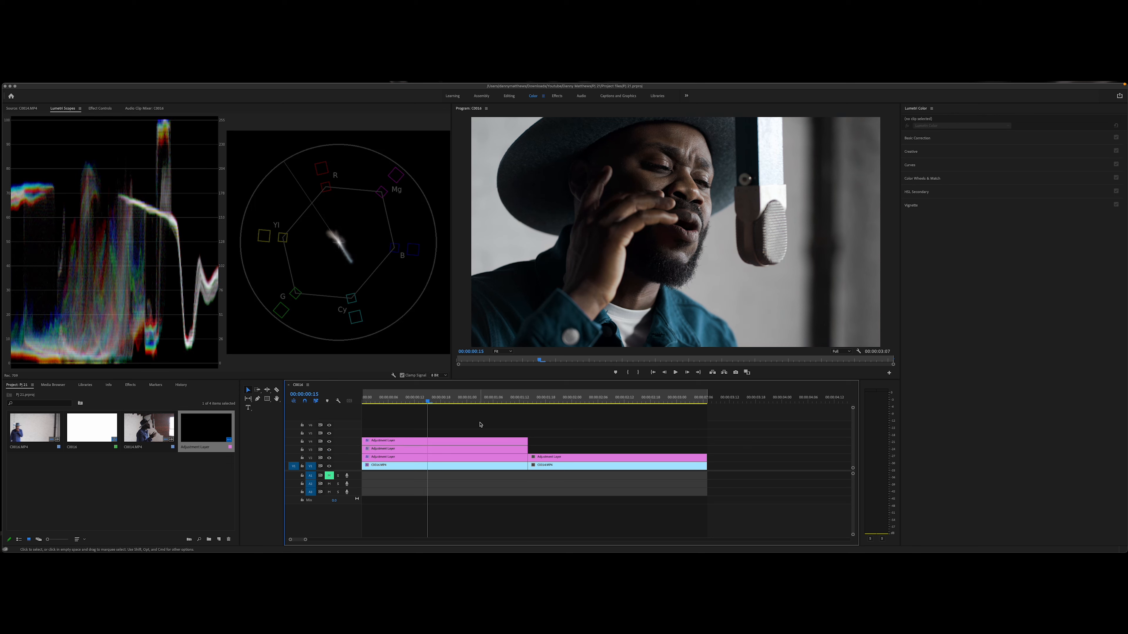
{"action": "left_click", "coordinate": [549, 397]}
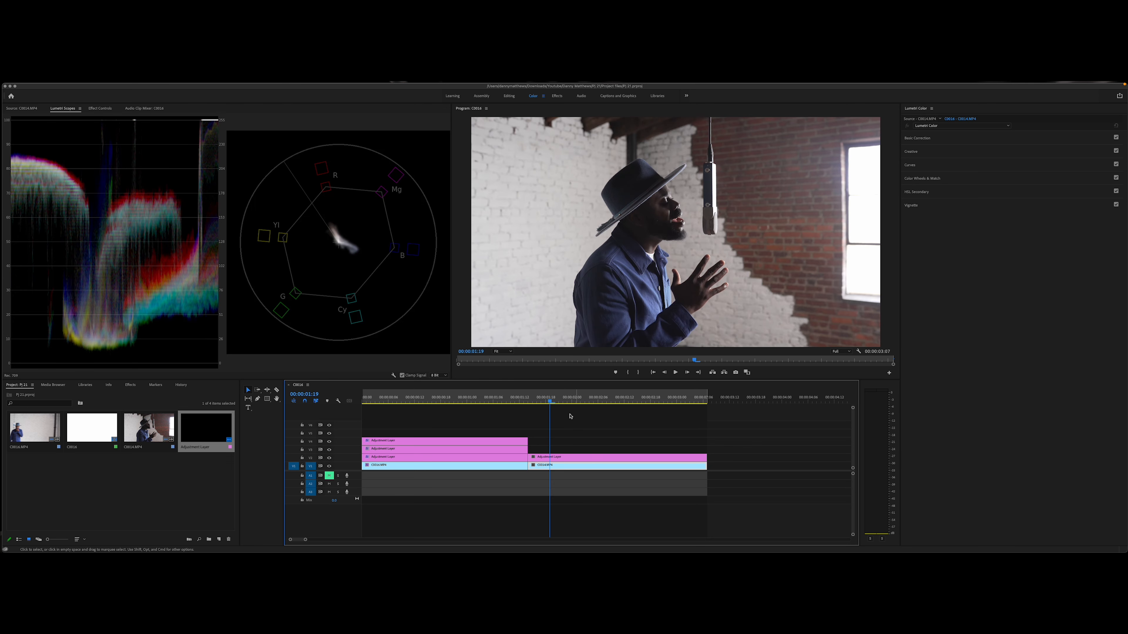
{"action": "left_click_drag", "start_coordinate": [511, 398], "coordinate": [447, 407]}
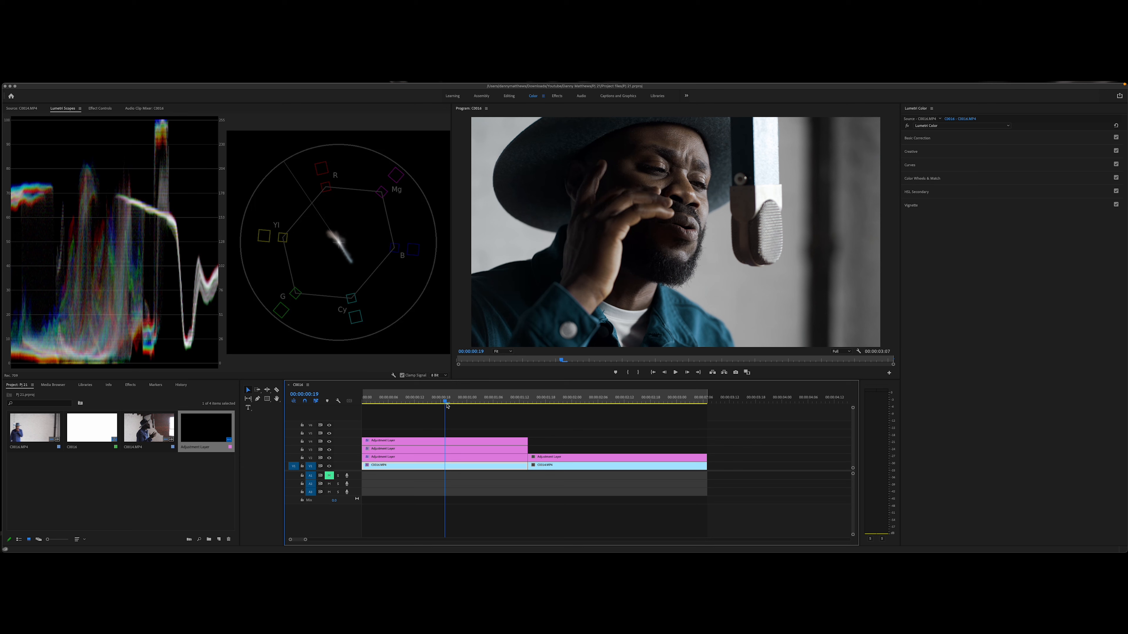